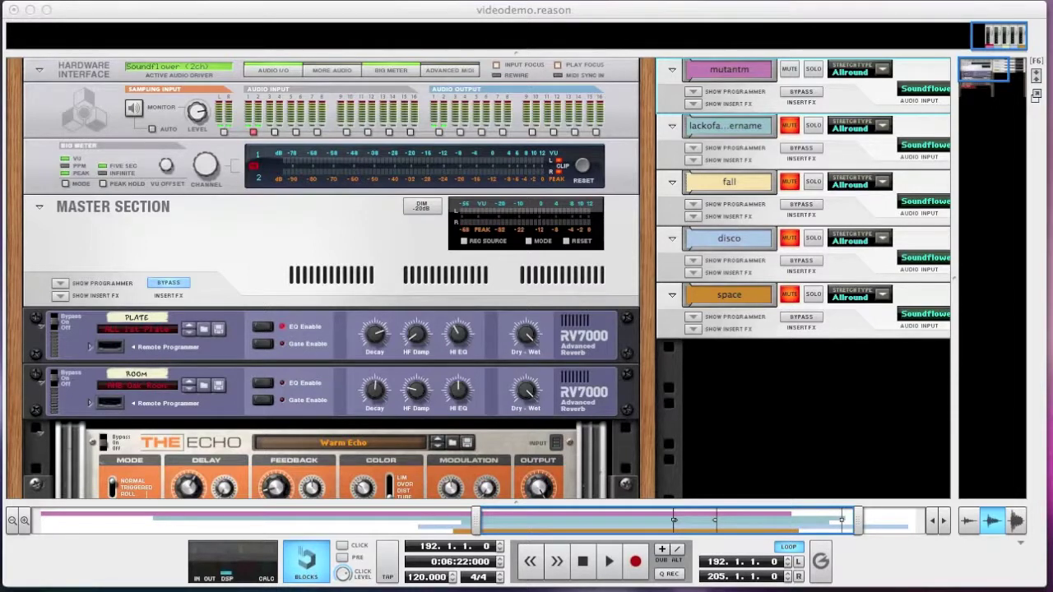
Drop a Flower Audio Loudness Meter from the Tool Window under the Master Section
left_click(891, 576)
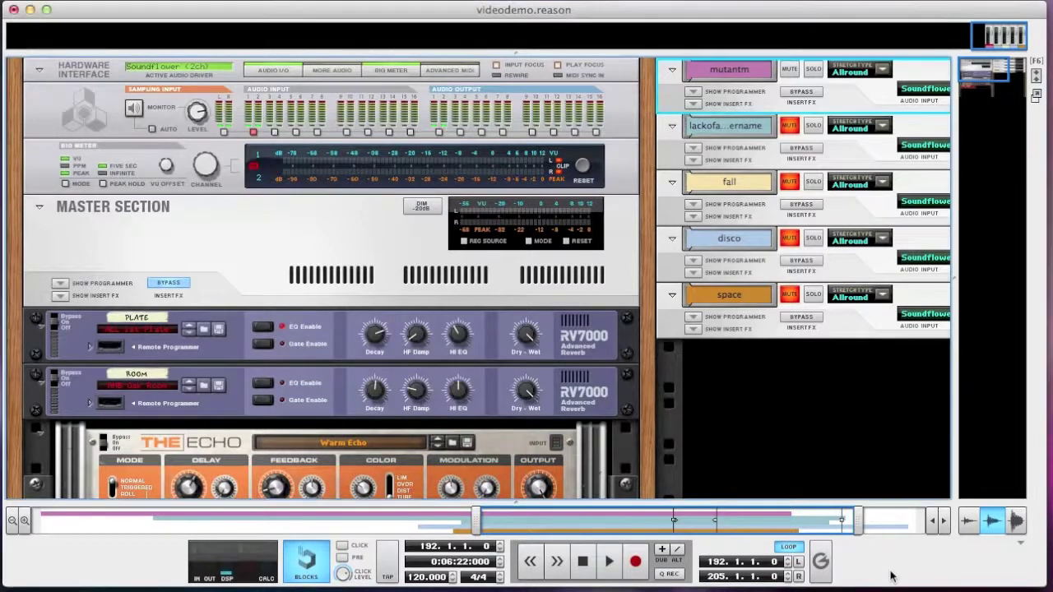
key("F8")
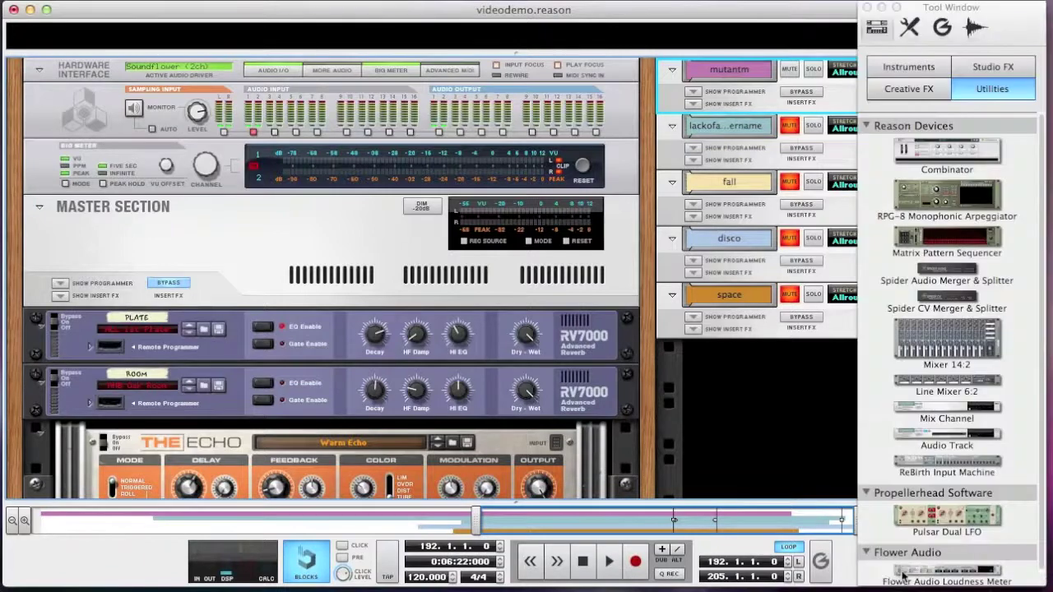
left_click_drag(902, 576, 461, 299)
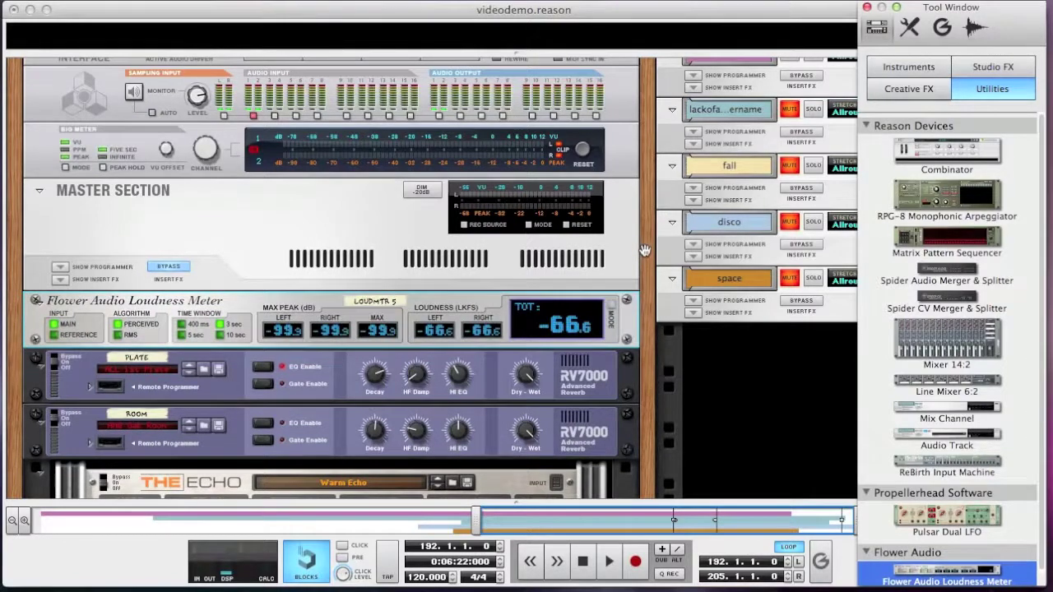
Cable Master Out into the meter's Main Inputs and its Main Outputs to Audio I/O
key("Tab")
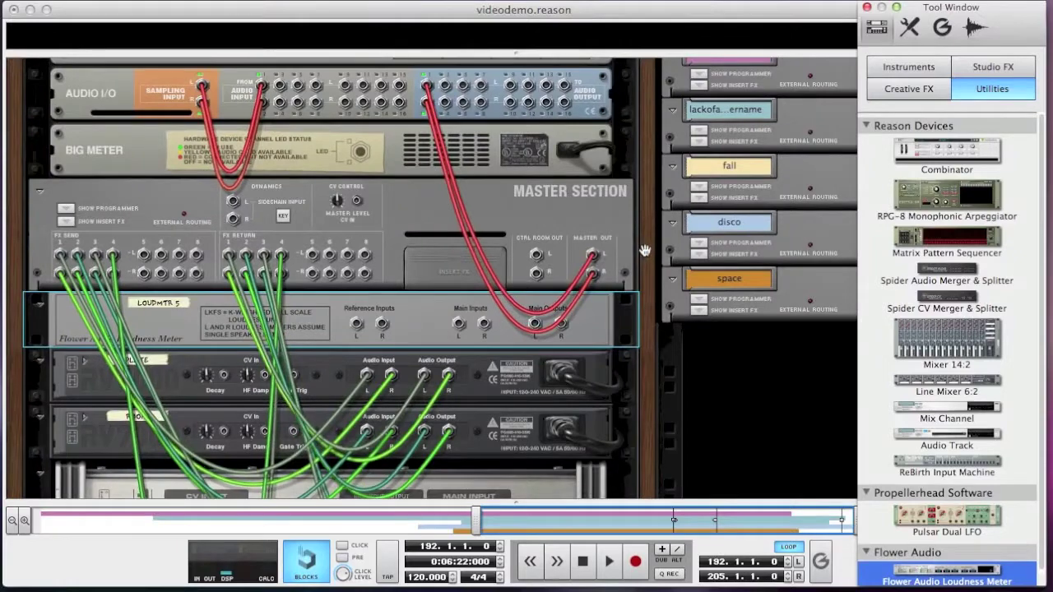
left_click(592, 256)
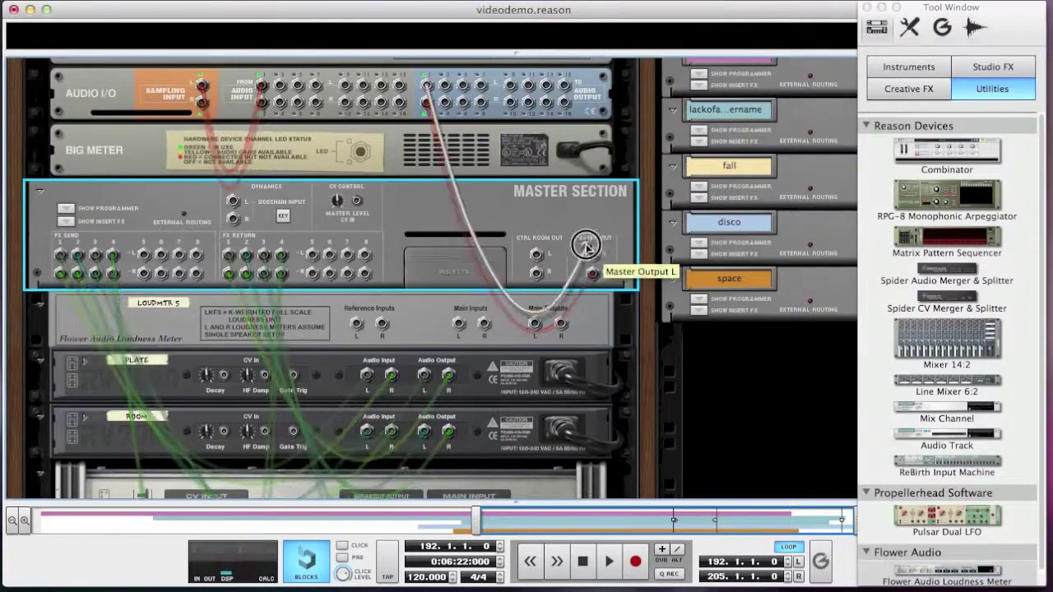
left_click_drag(585, 247, 458, 323)
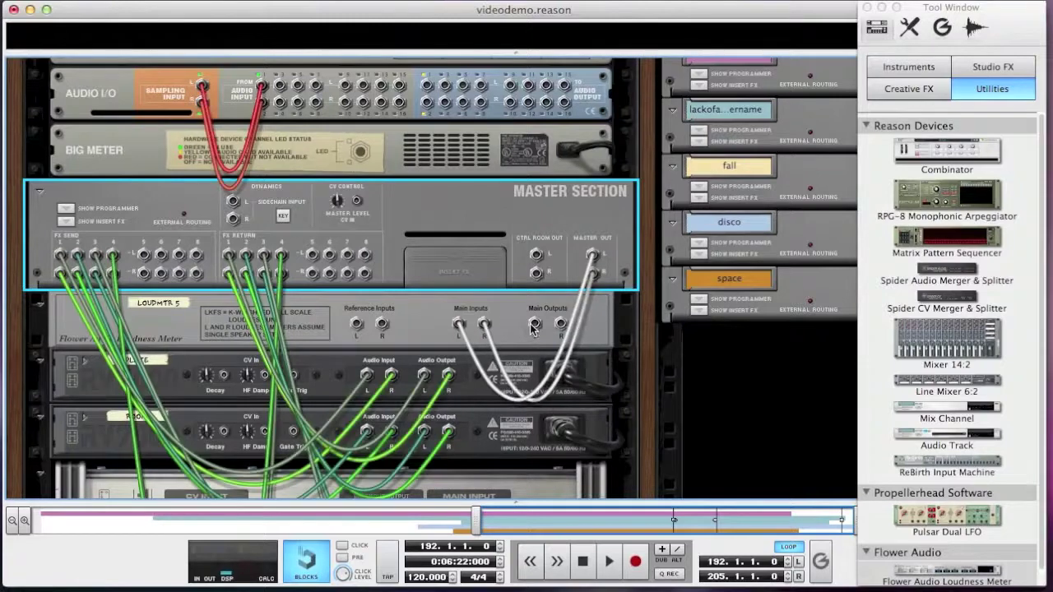
left_click_drag(534, 328, 425, 103)
Flip the rack to its front, hide the device Tool Window, and start the mix playing
key("Tab")
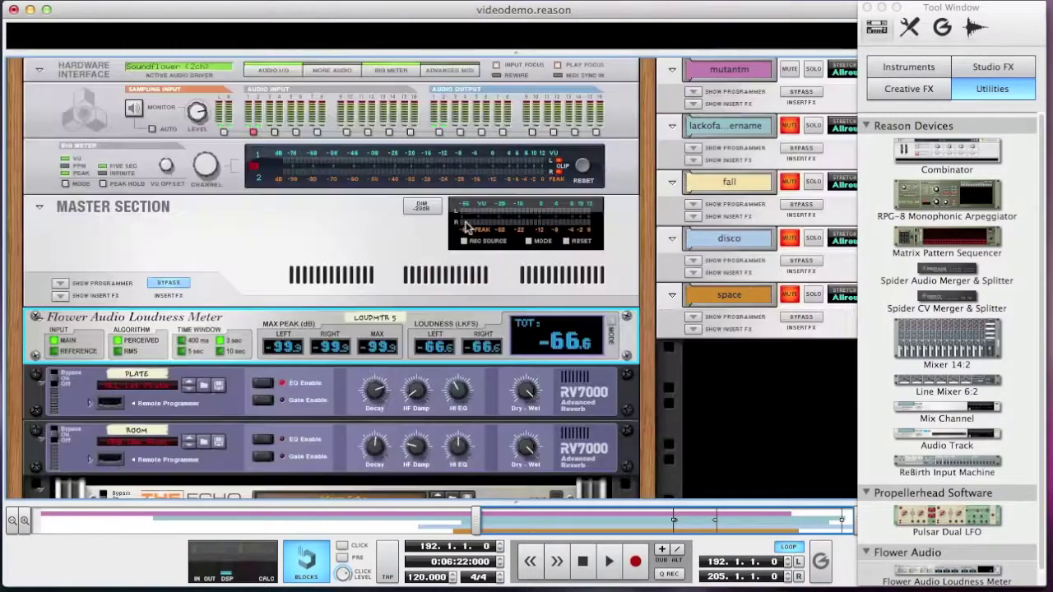
scroll(421, 235, "right", 5)
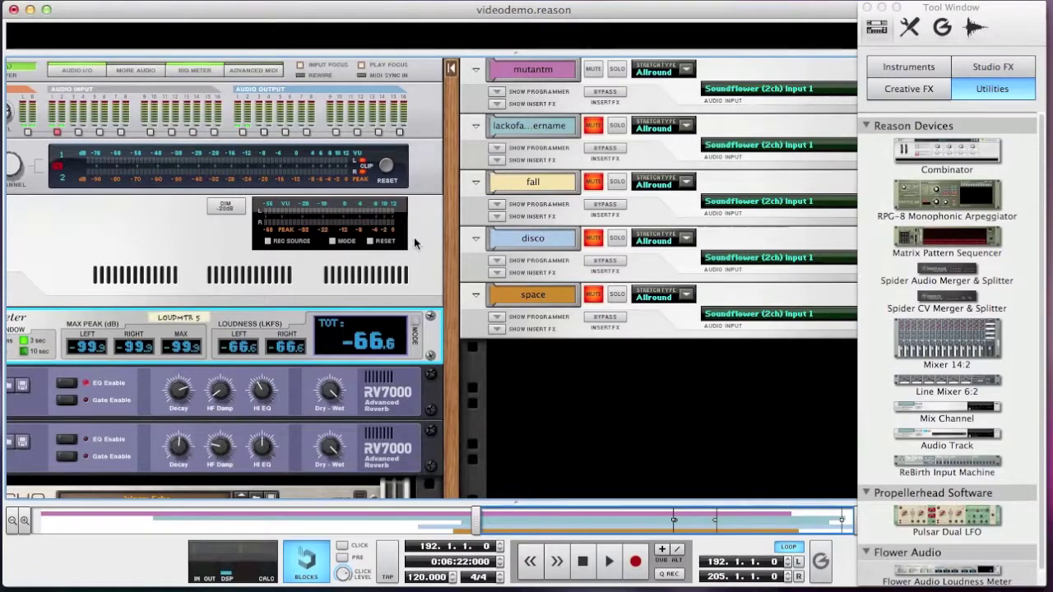
key("F7")
key("F8")
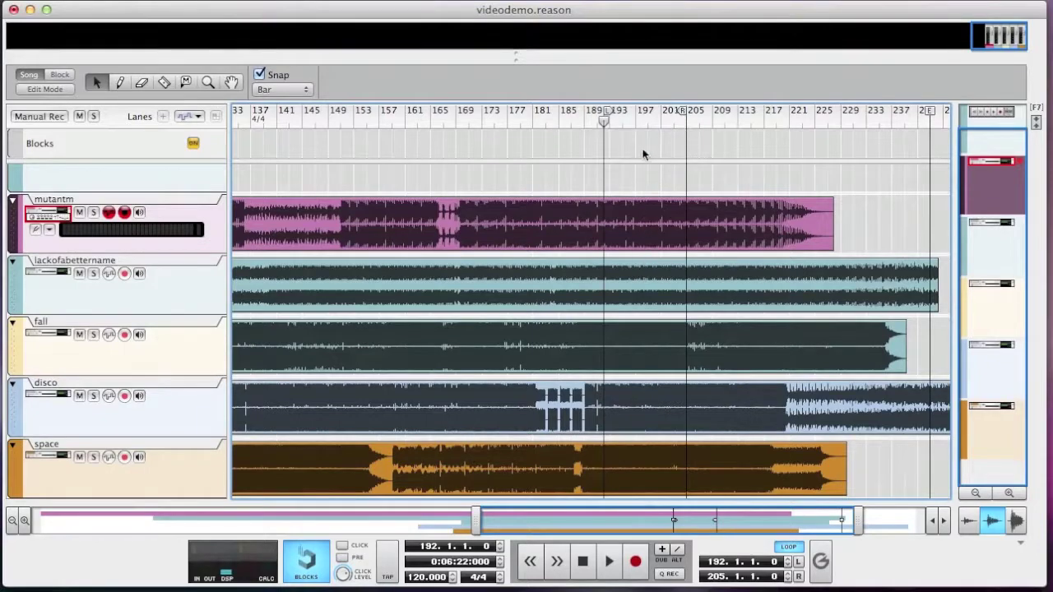
key("F6")
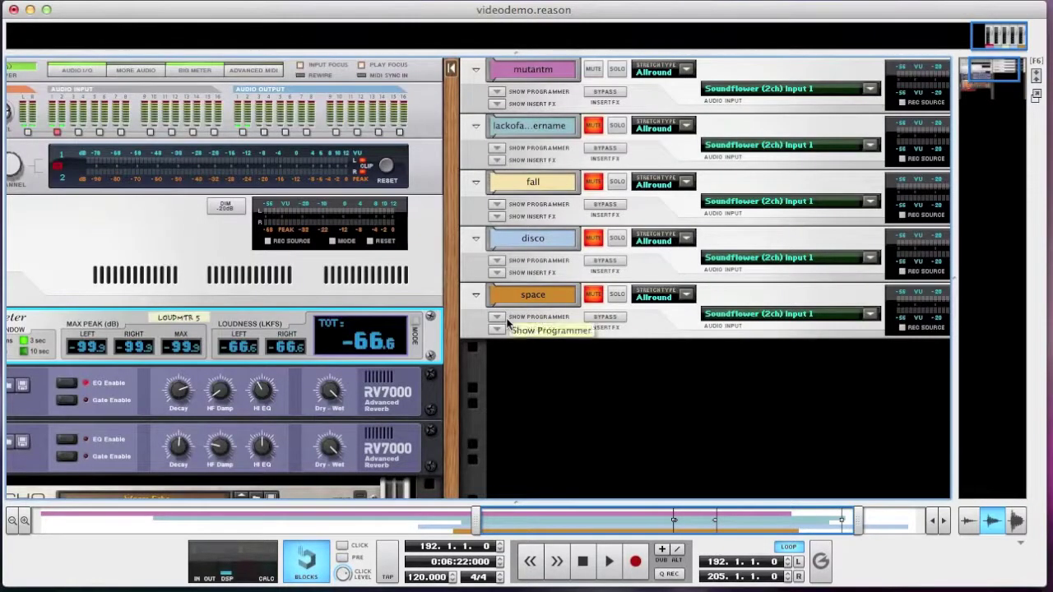
key("space")
Scroll to the Loudness Meter to read its total loudness of about -9.6 LKFS
scroll(409, 430, "left", 3)
scroll(409, 429, "left", 3)
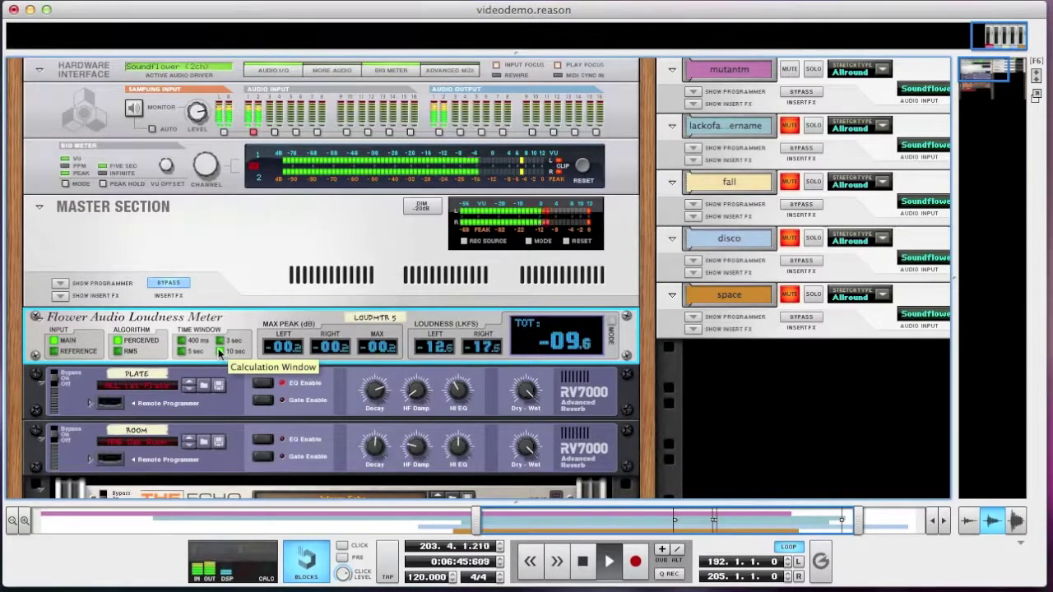
Mute mutantm, reveal Loudness Meter inserts on lackofabettername, fall, disco and space, and play
scroll(218, 350, "right", 5)
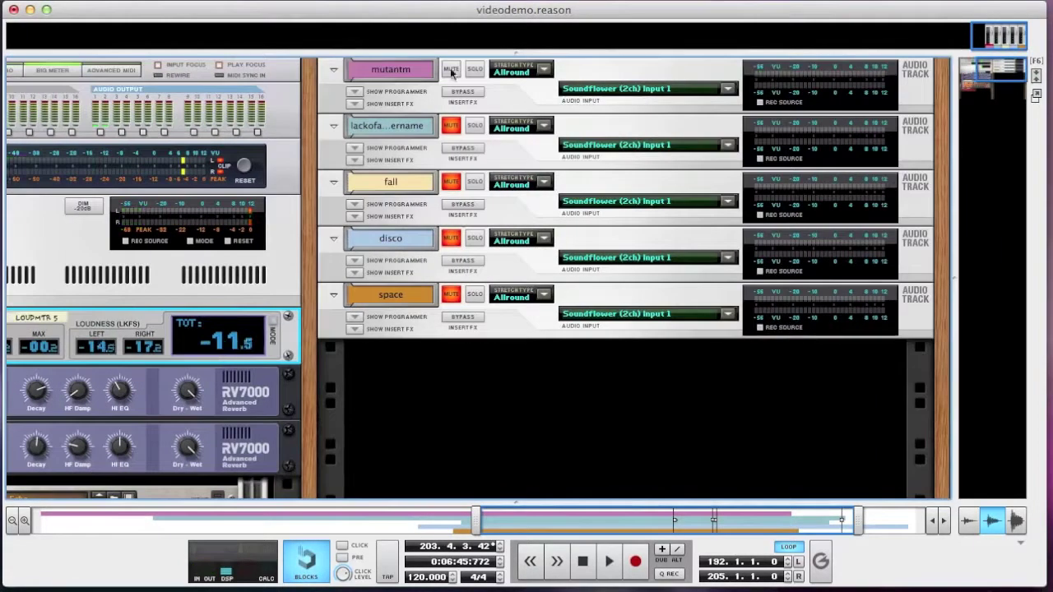
left_click(451, 70)
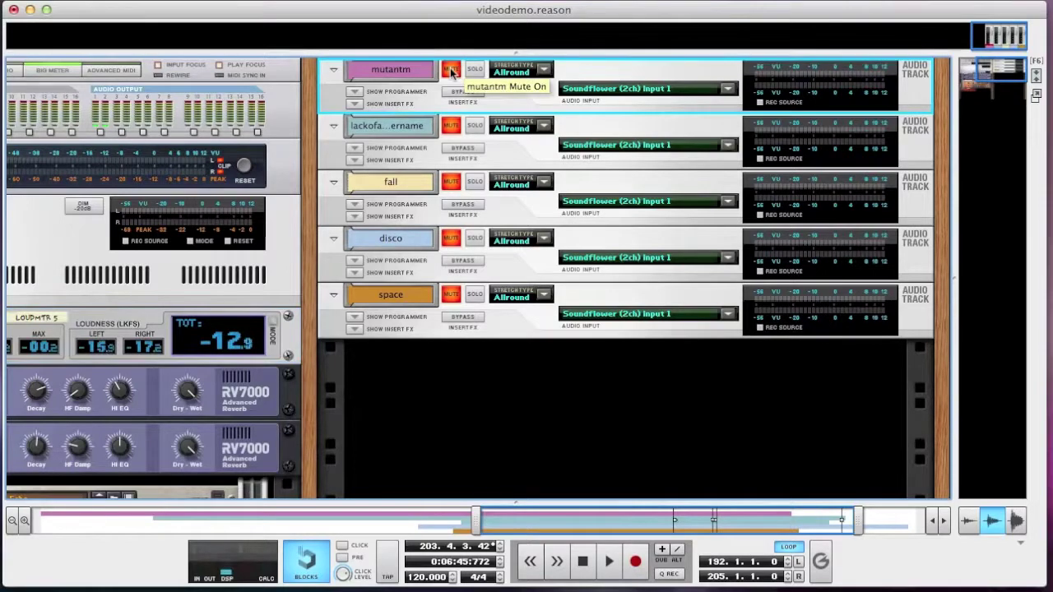
left_click(354, 161)
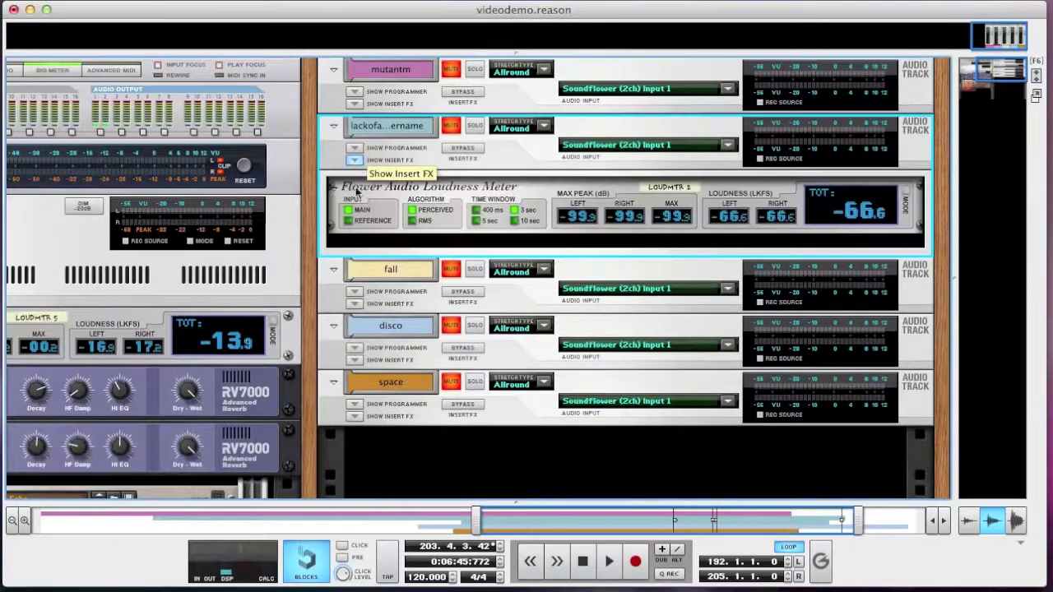
left_click(355, 304)
scroll(354, 313, "down", 3)
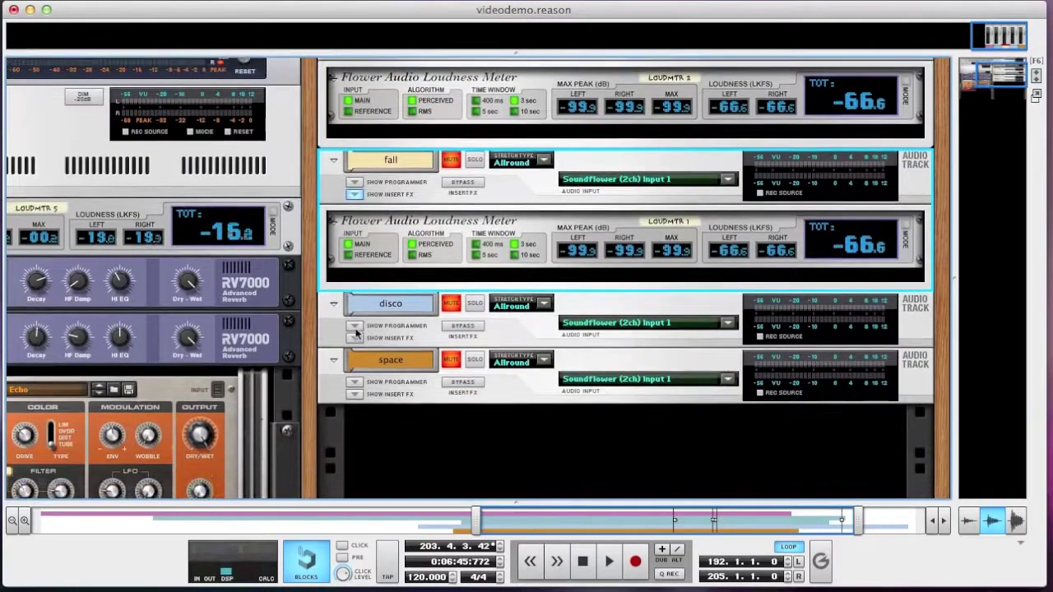
left_click(355, 334)
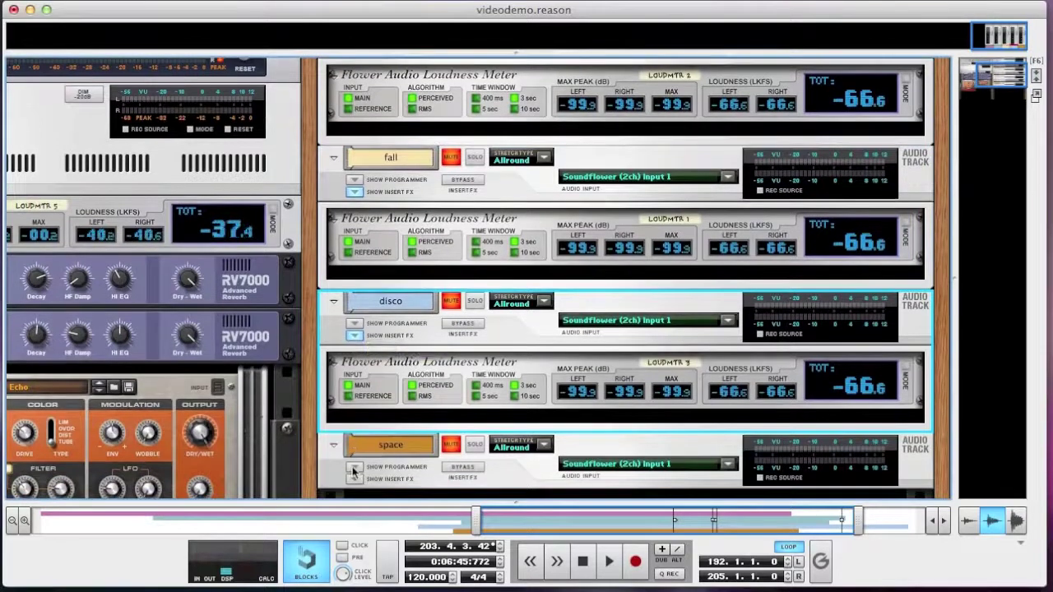
left_click(354, 479)
scroll(500, 399, "up", 3)
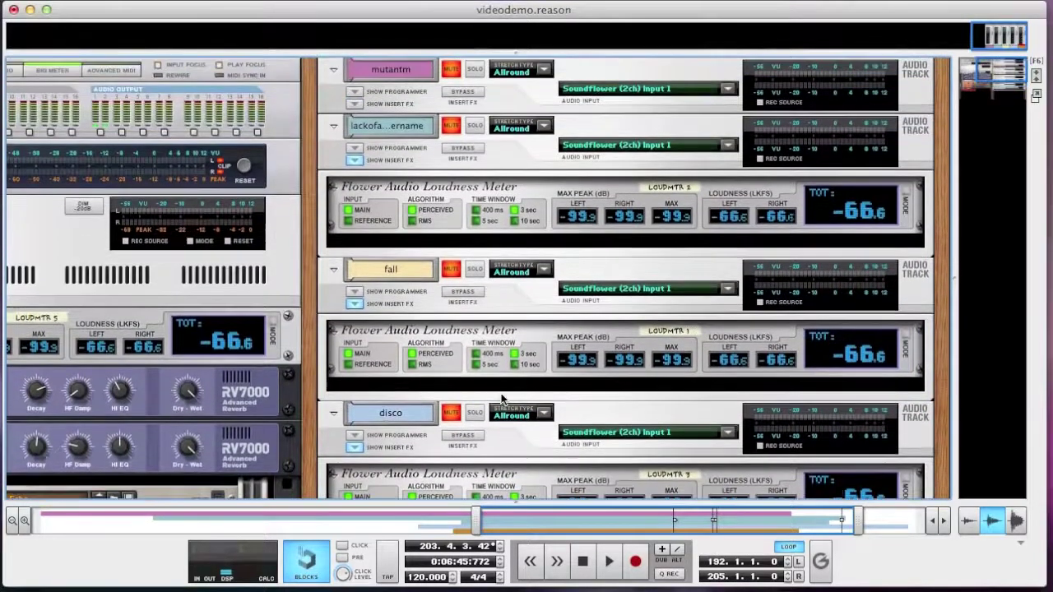
key("space")
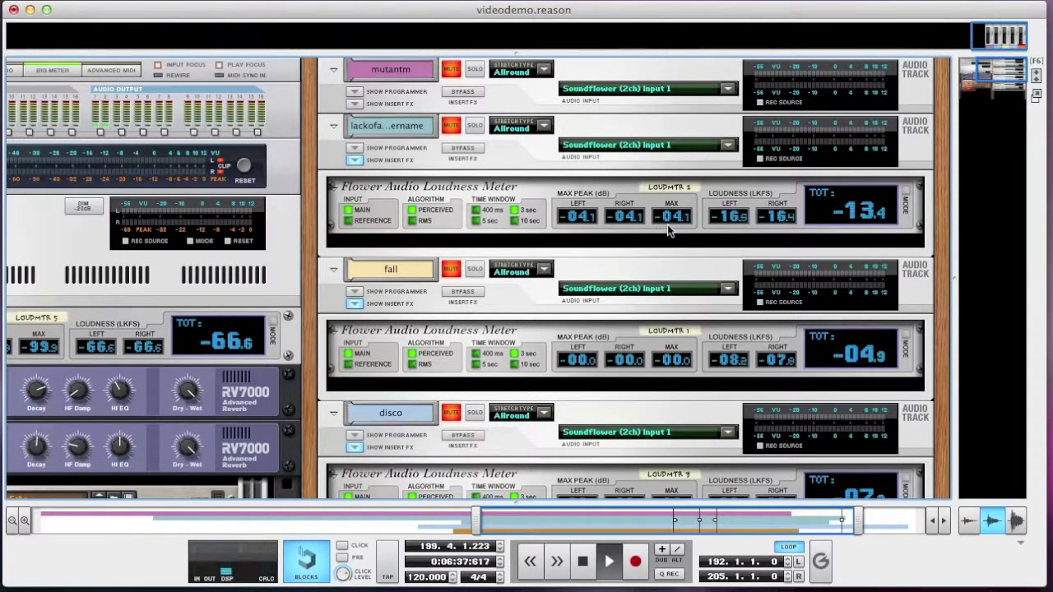
Switch the second and fall tracks' Loudness Meters from TOT to DYN.RNG mode
left_click(906, 200)
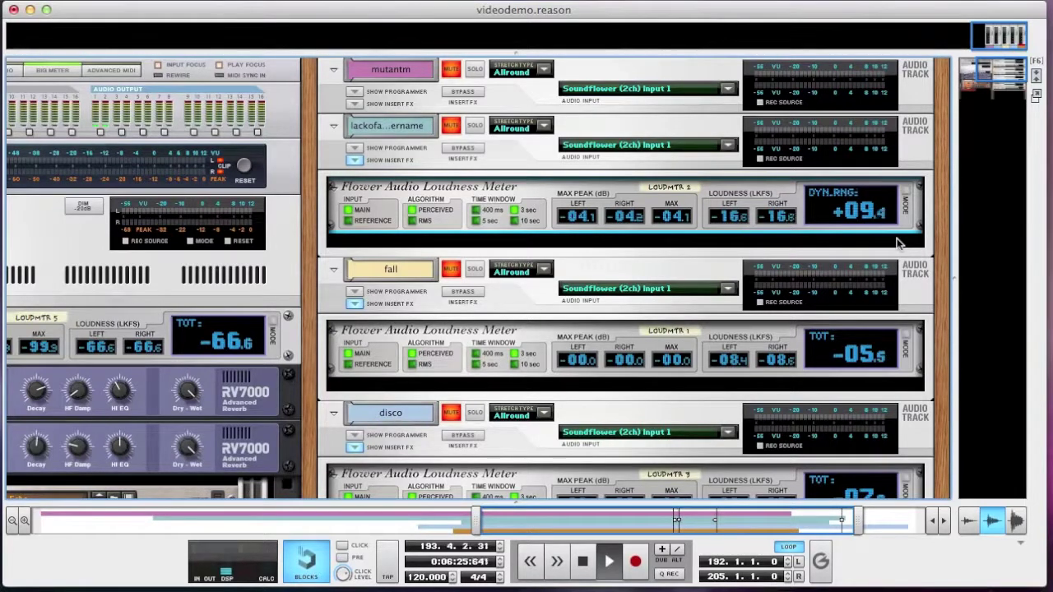
scroll(897, 242, "down", 1)
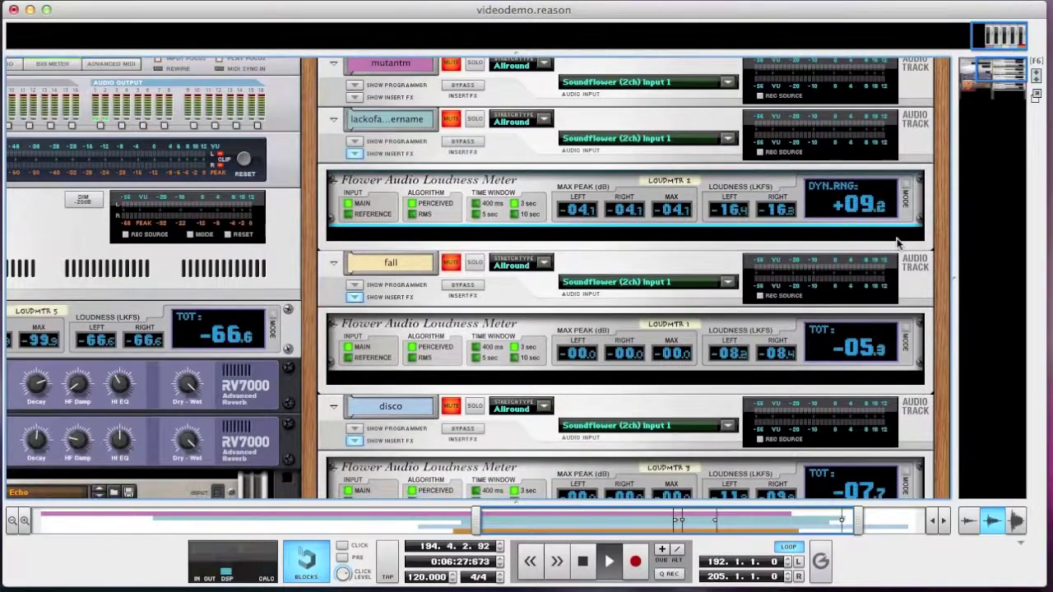
scroll(897, 243, "down", 1)
scroll(940, 270, "down", 3)
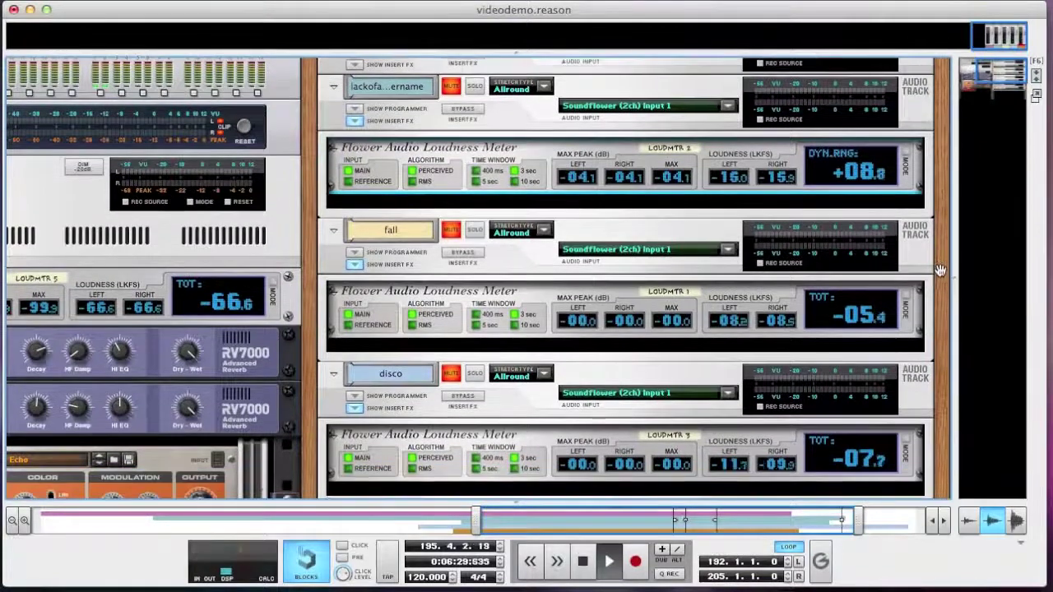
scroll(941, 271, "down", 1)
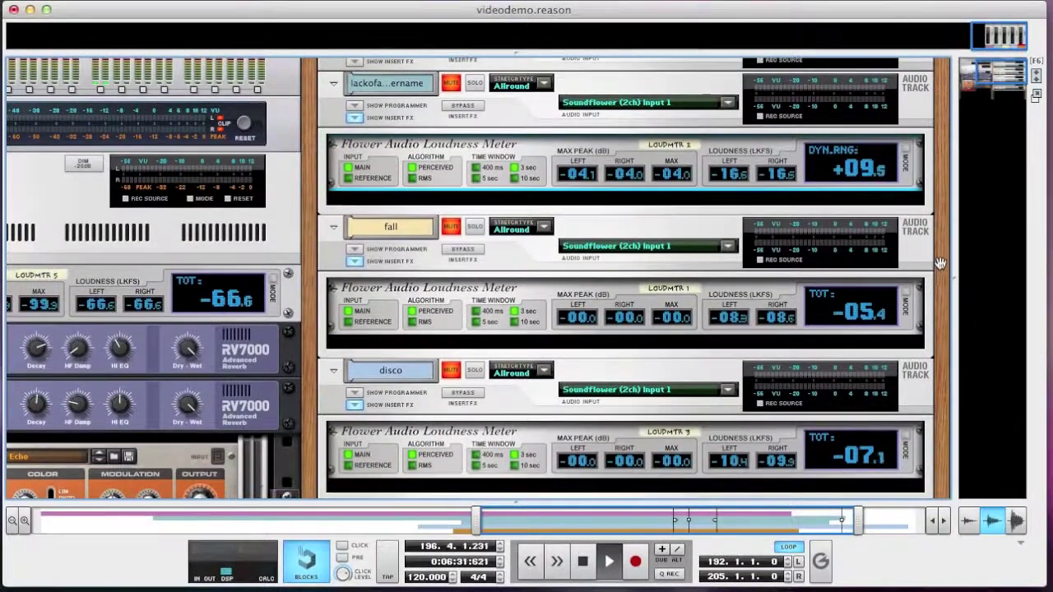
scroll(937, 229, "down", 1)
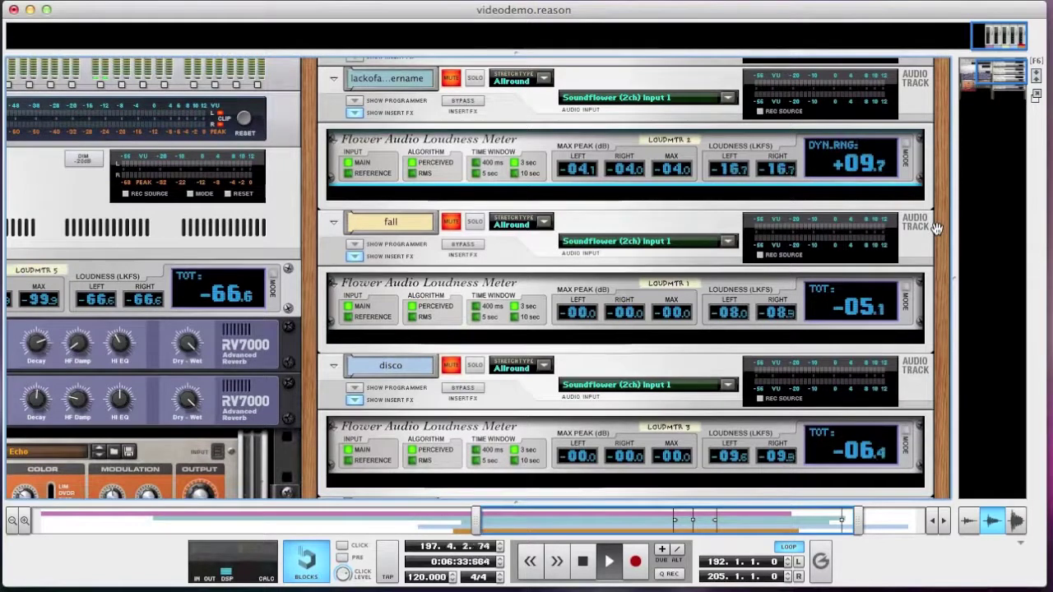
scroll(936, 228, "down", 1)
scroll(937, 229, "down", 1)
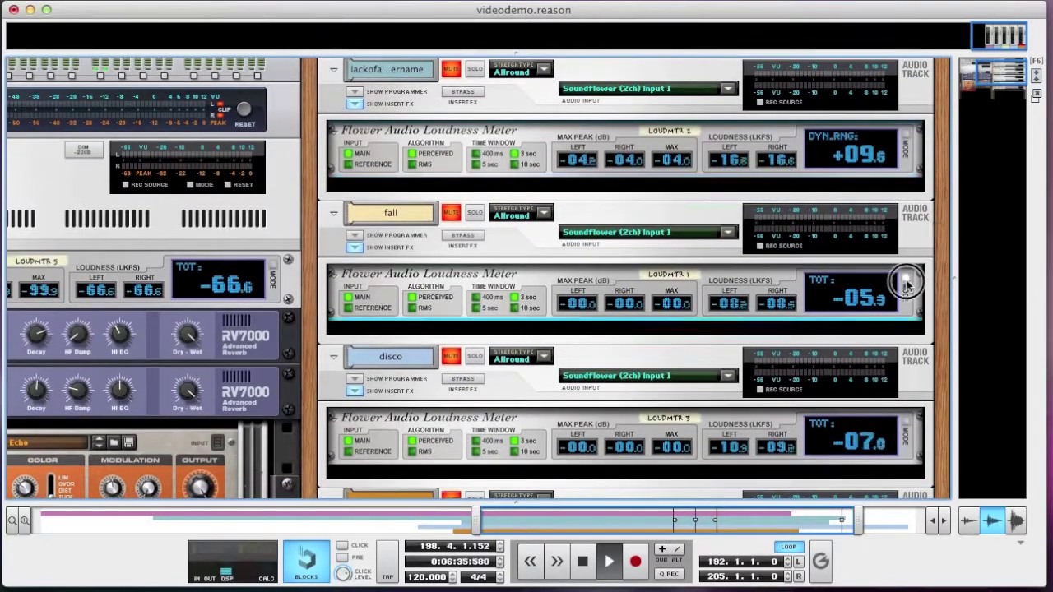
left_click(907, 284)
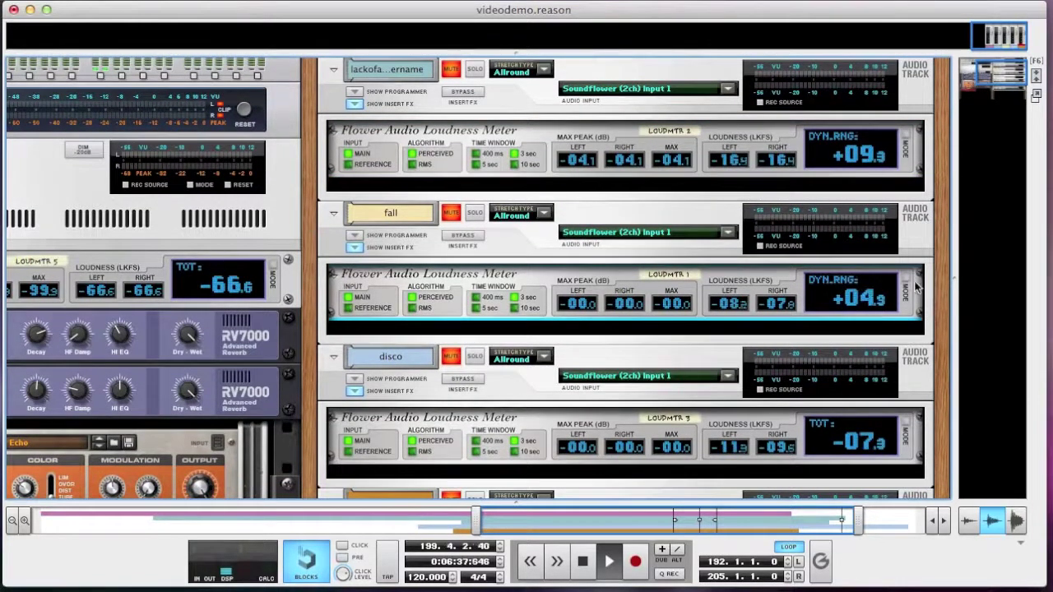
left_click(908, 285)
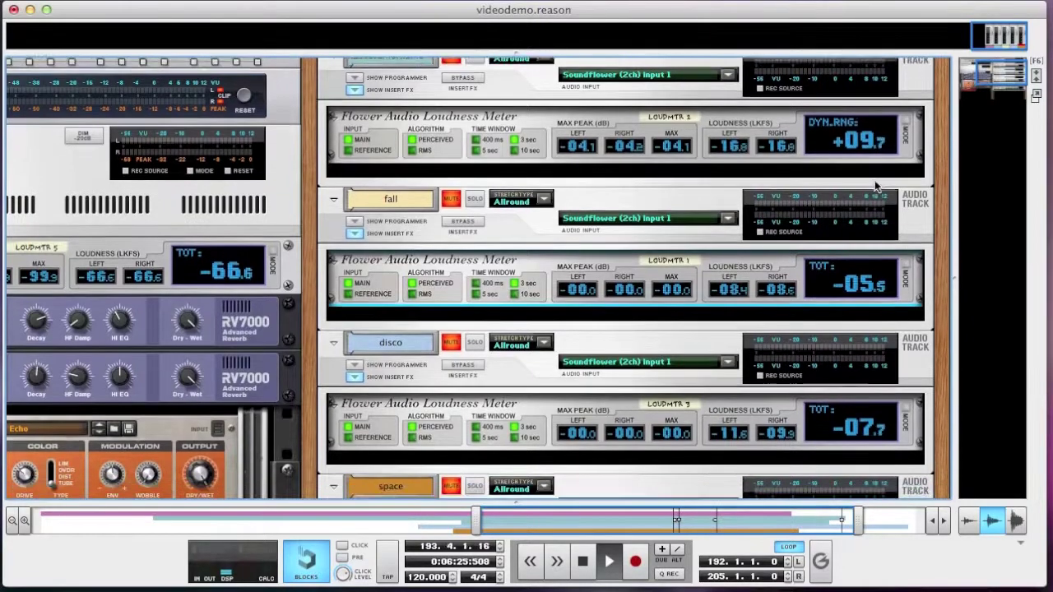
scroll(876, 184, "down", 1)
scroll(951, 212, "down", 2)
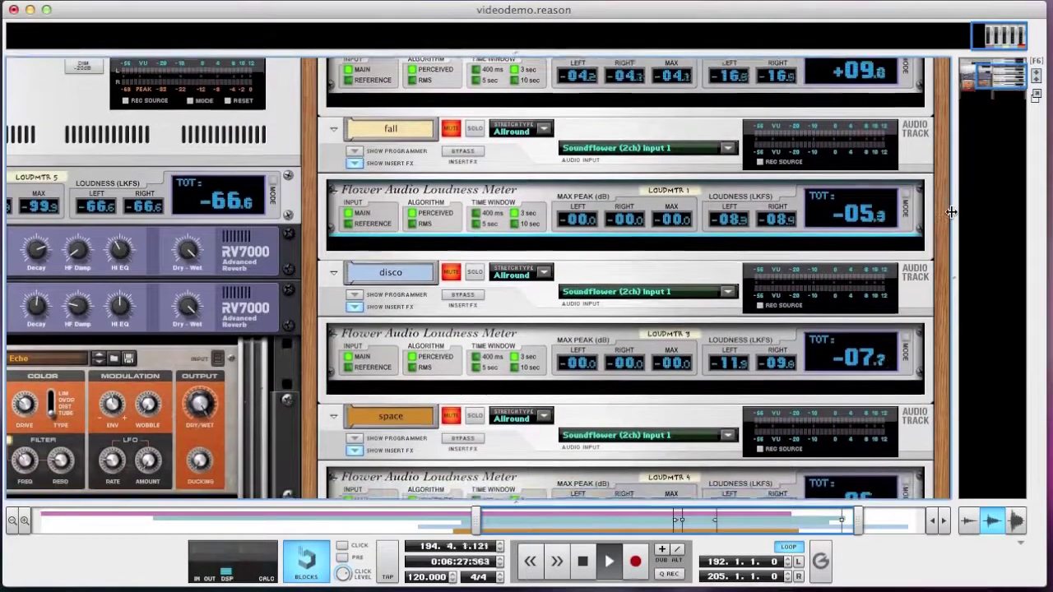
scroll(951, 213, "down", 2)
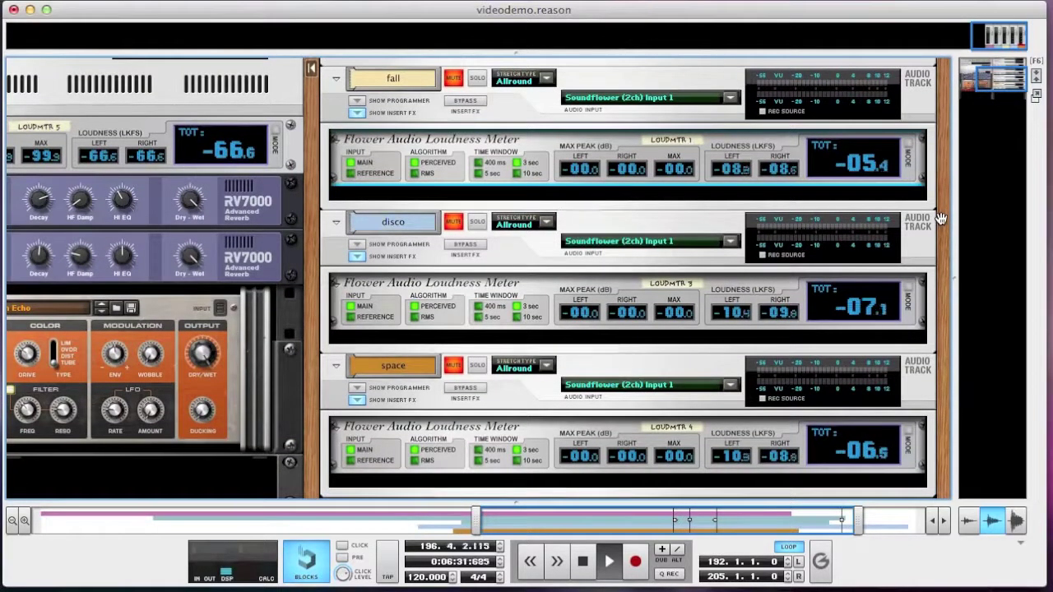
scroll(941, 218, "up", 2)
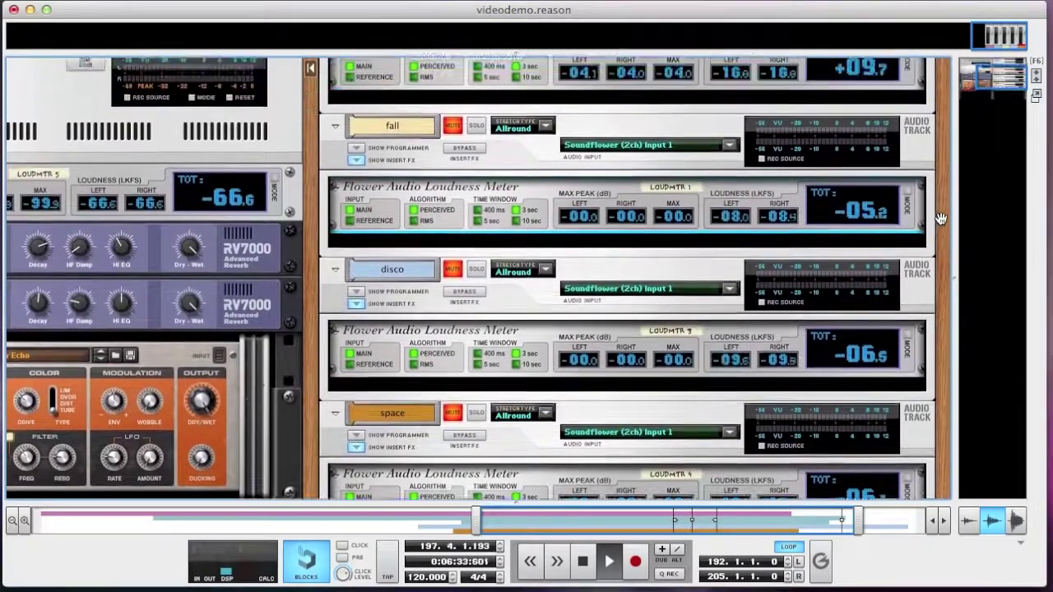
scroll(941, 218, "up", 6)
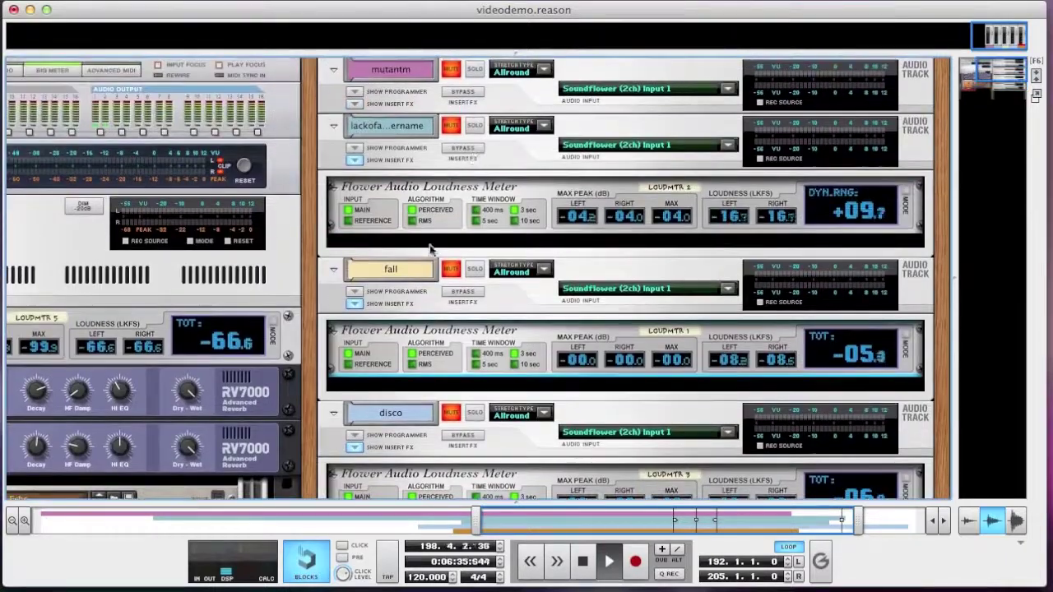
left_click(416, 230)
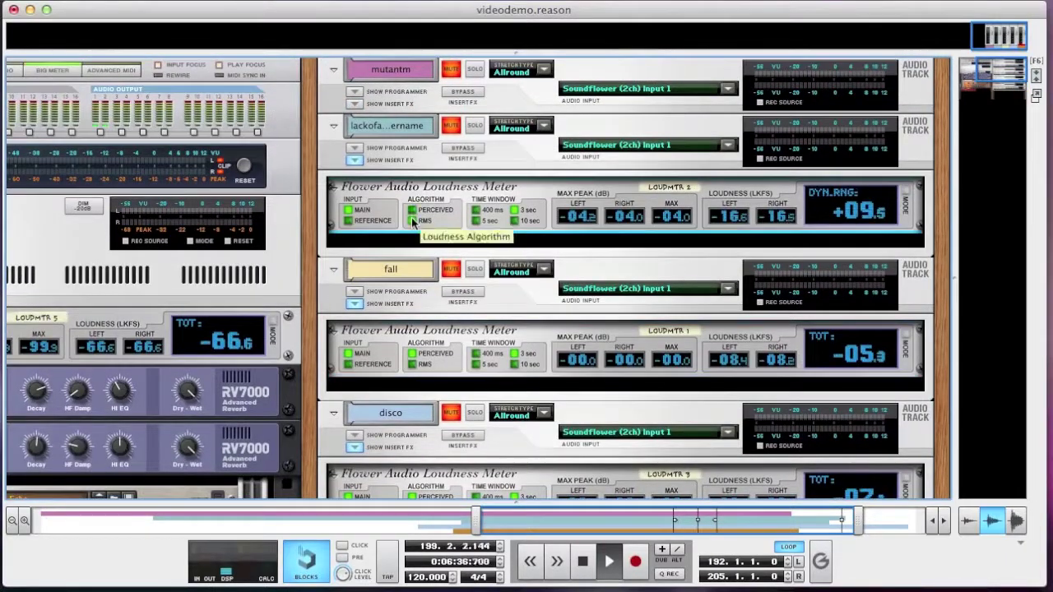
left_click(412, 381)
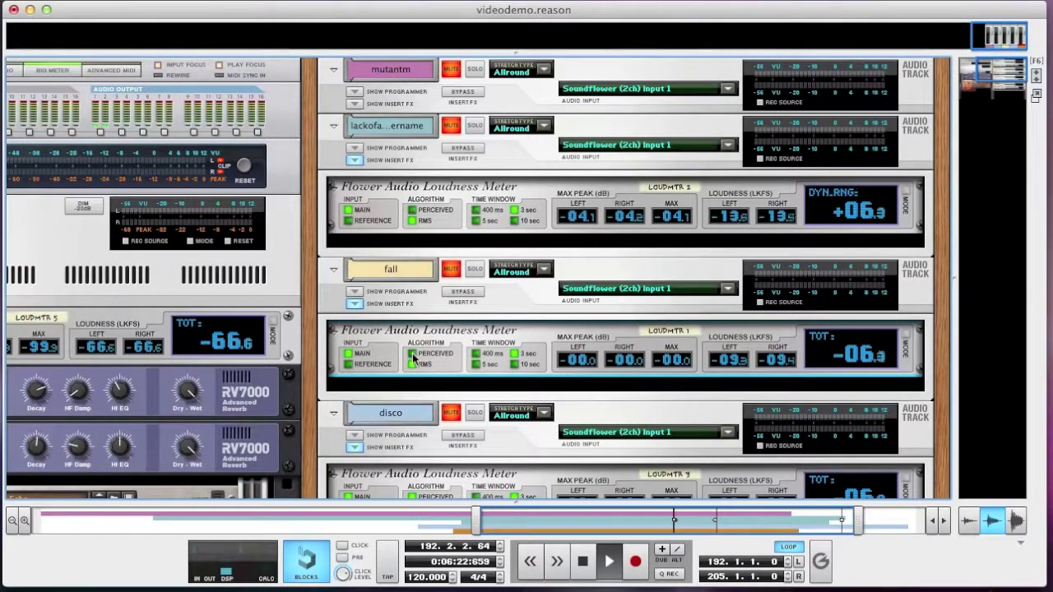
left_click(413, 216)
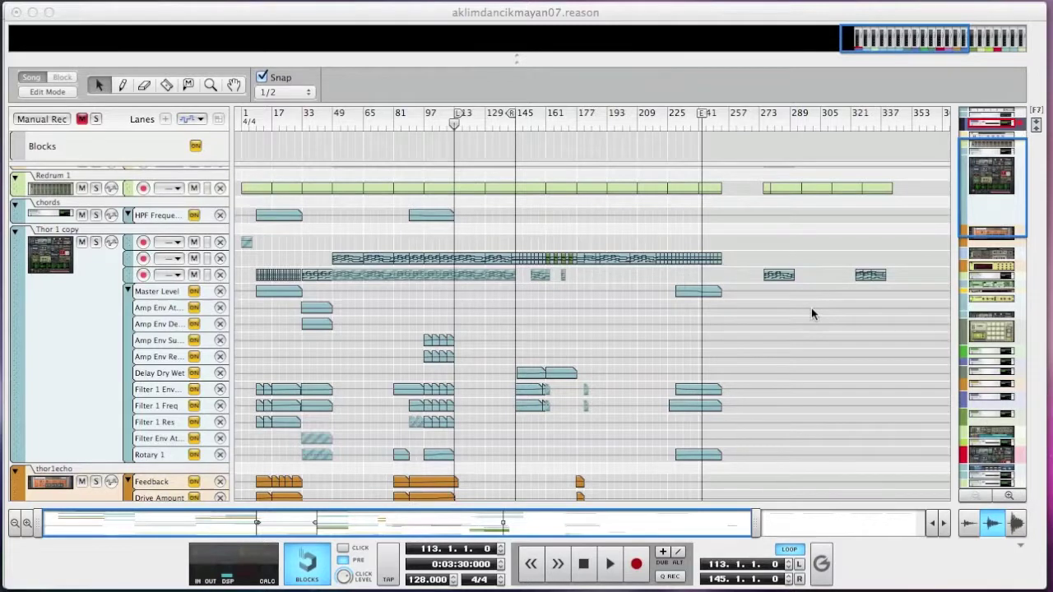
Show the rack front panels with Studio FX open, play, and drop an MClass Maximizer below the Compressor
key("F8")
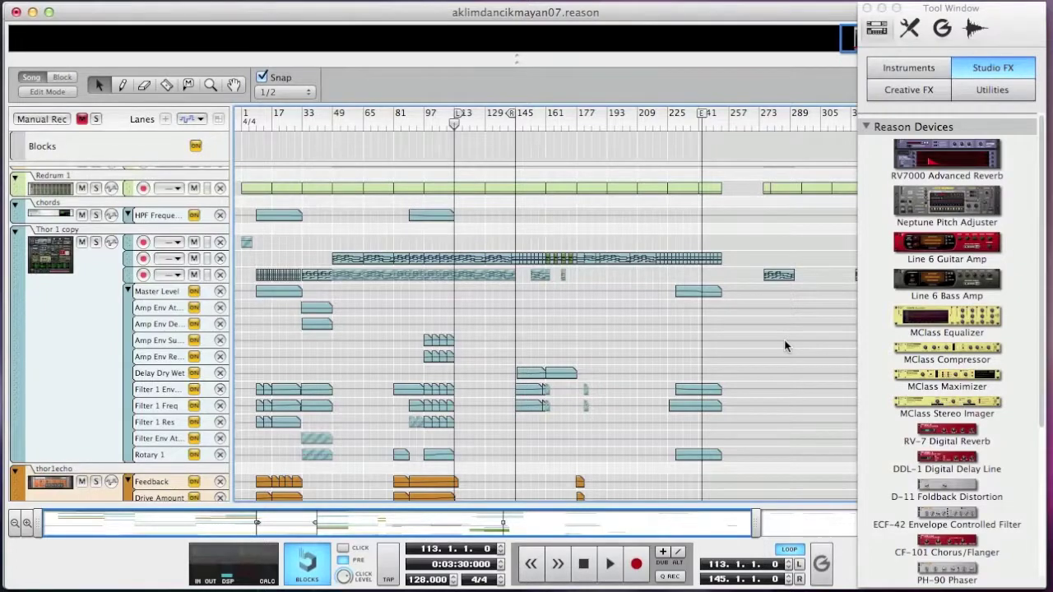
key("F6")
key("Tab")
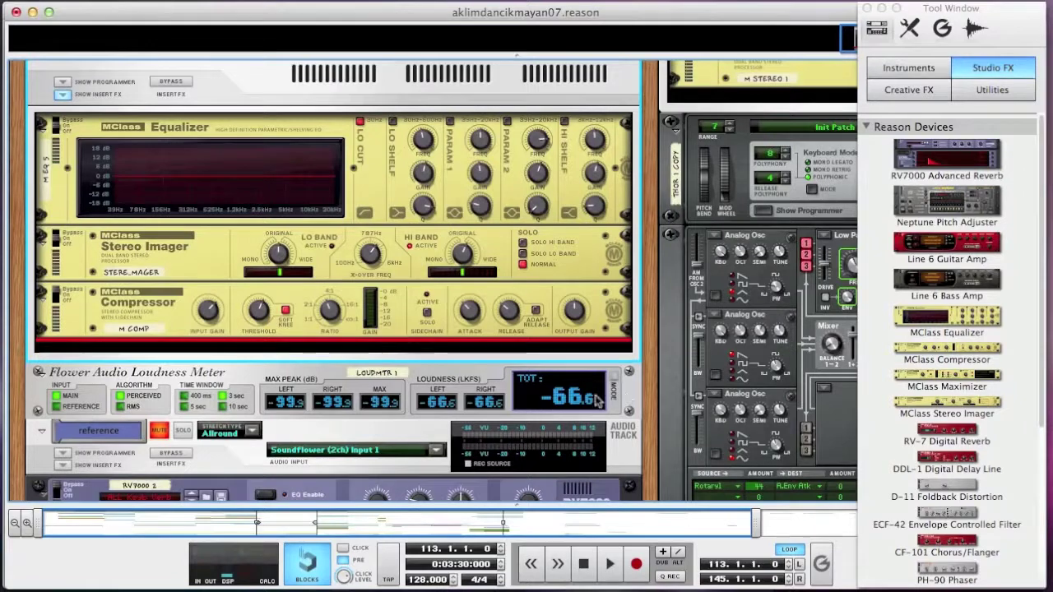
left_click(609, 564)
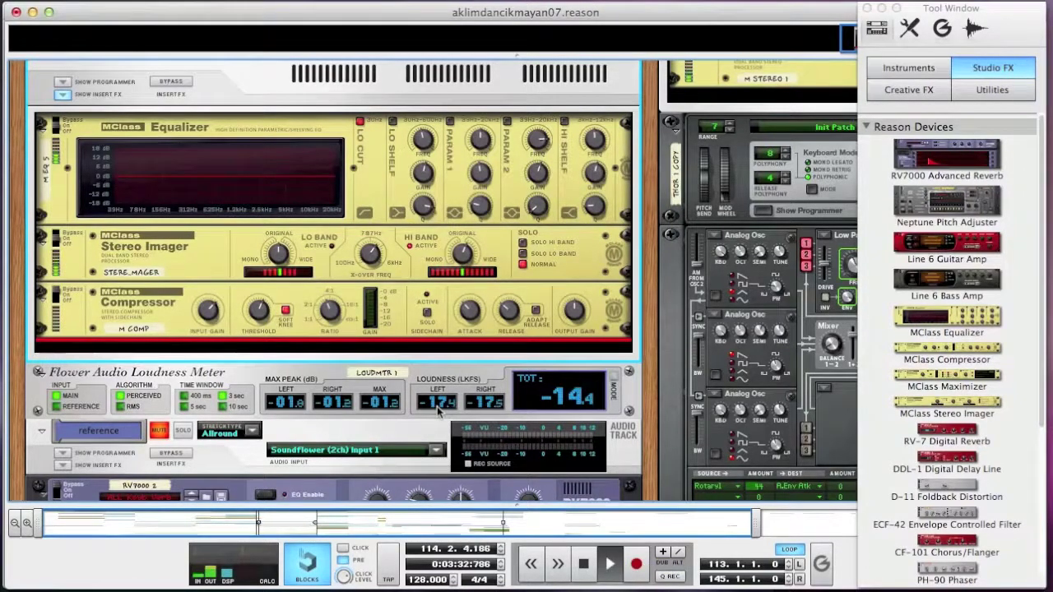
left_click_drag(947, 377, 539, 355)
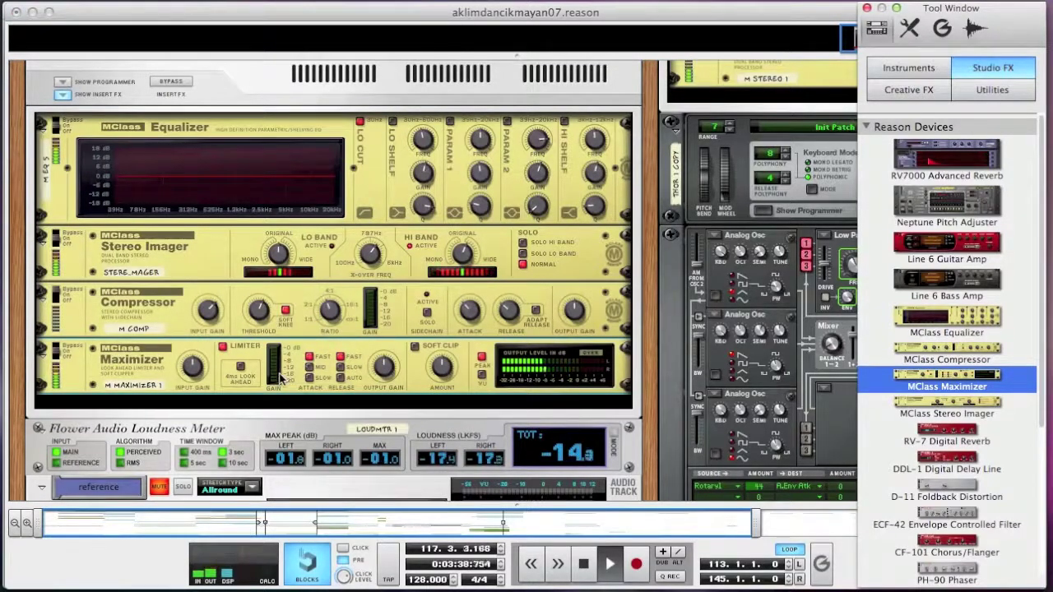
Raise the MClass Maximizer's input gain to 4.3 dB
left_click(195, 366)
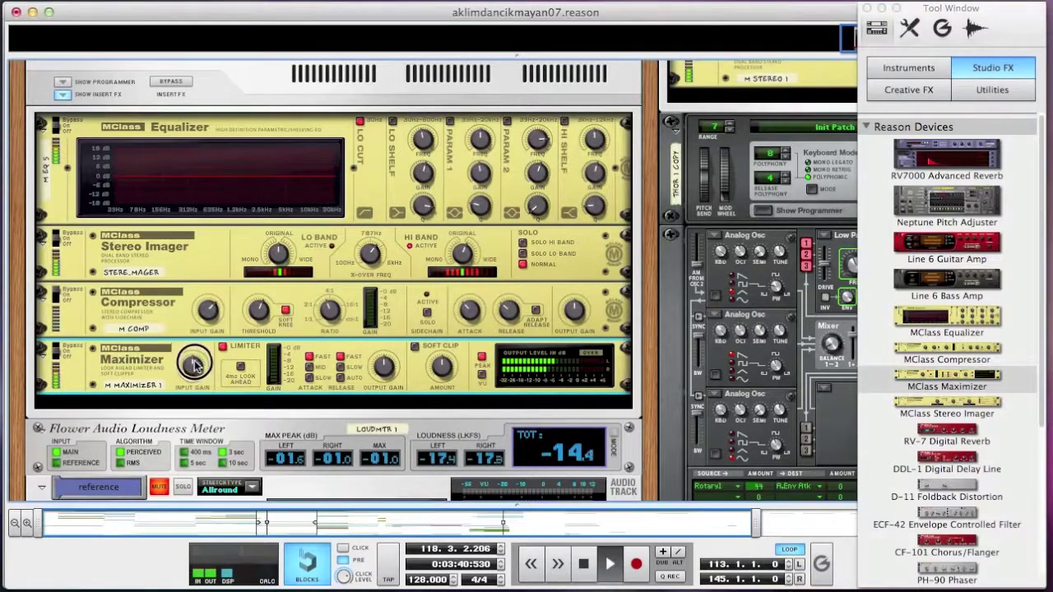
left_click_drag(195, 366, 195, 356)
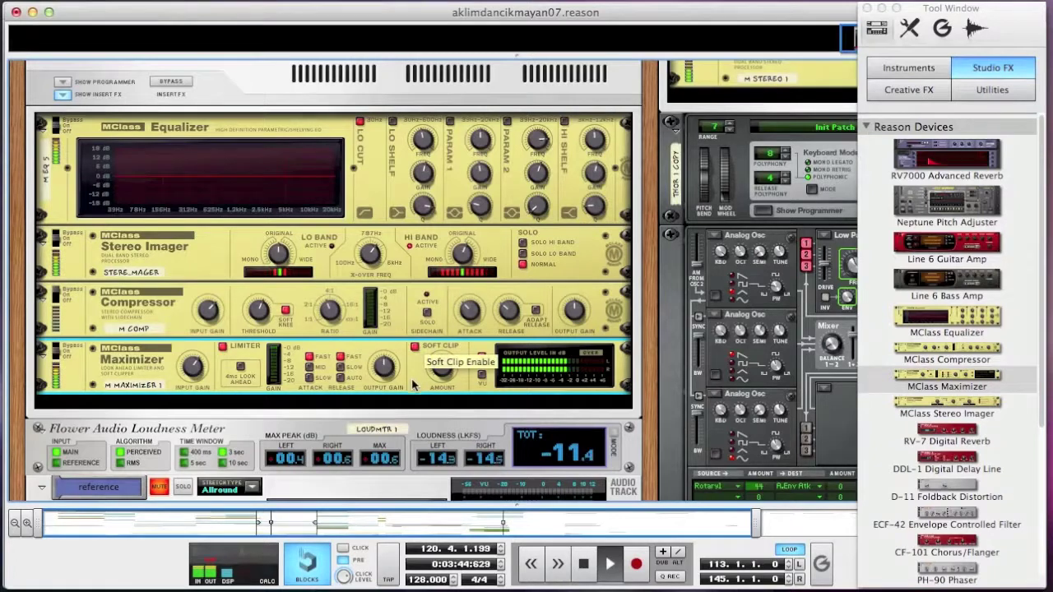
left_click_drag(195, 366, 195, 364)
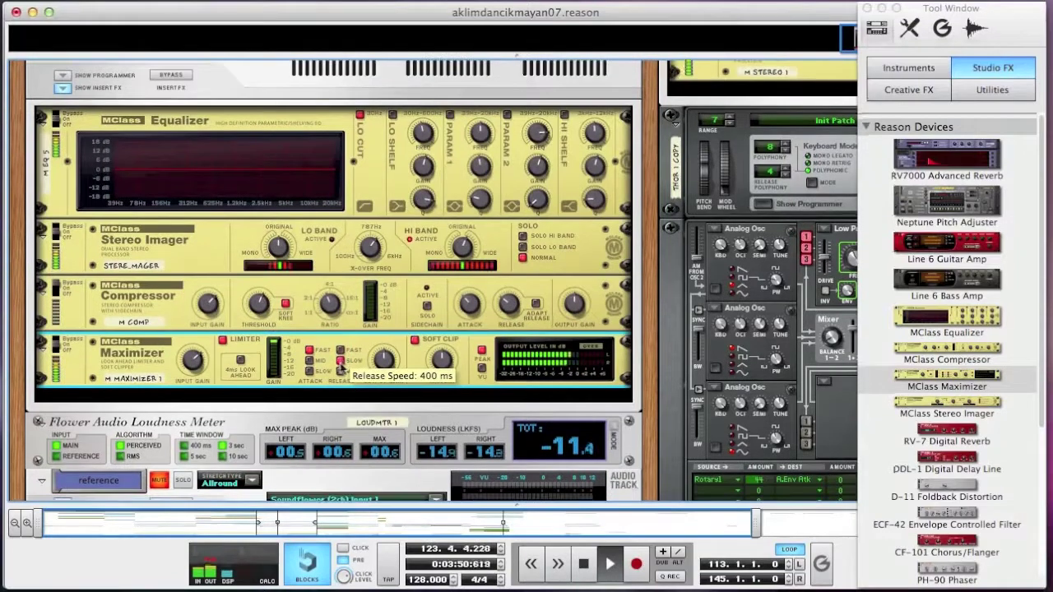
Lower the Maximizer's output gain to about -1.3 dB
scroll(334, 375, "down", 2)
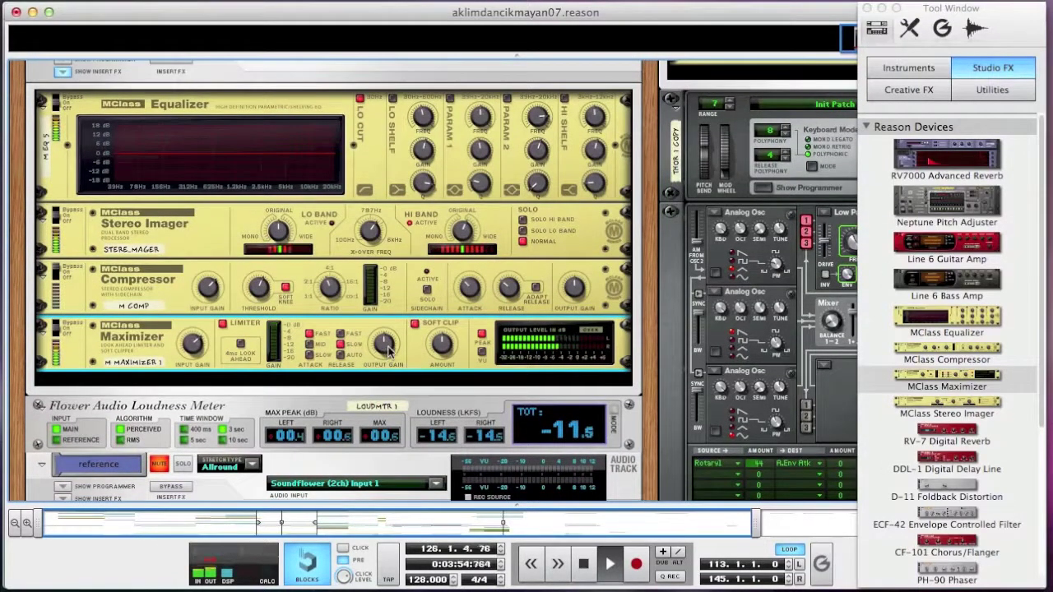
mouse_move(390, 351)
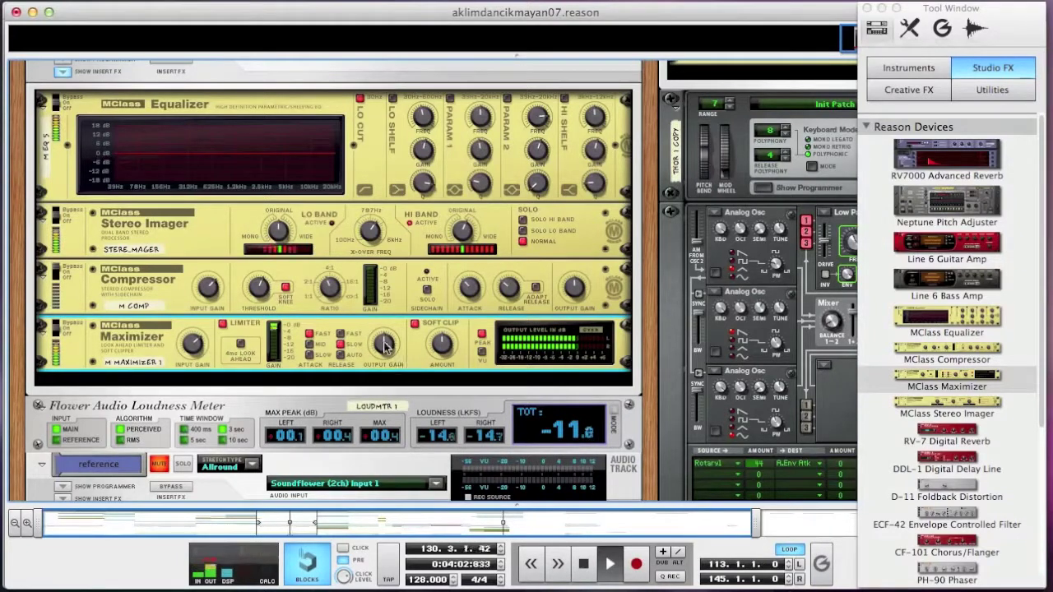
left_click_drag(384, 347, 383, 349)
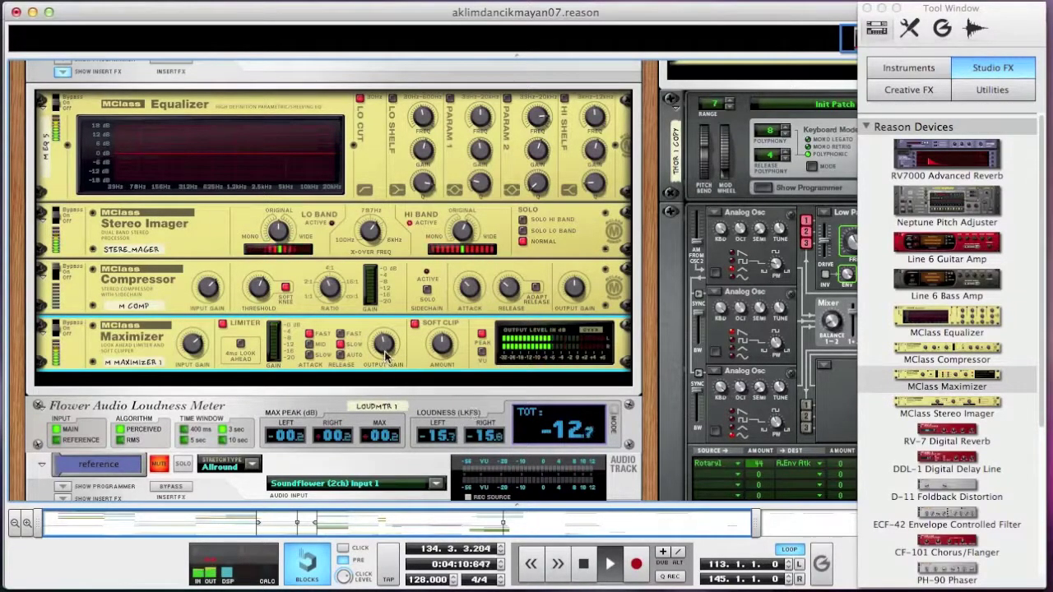
left_click_drag(385, 354, 385, 354)
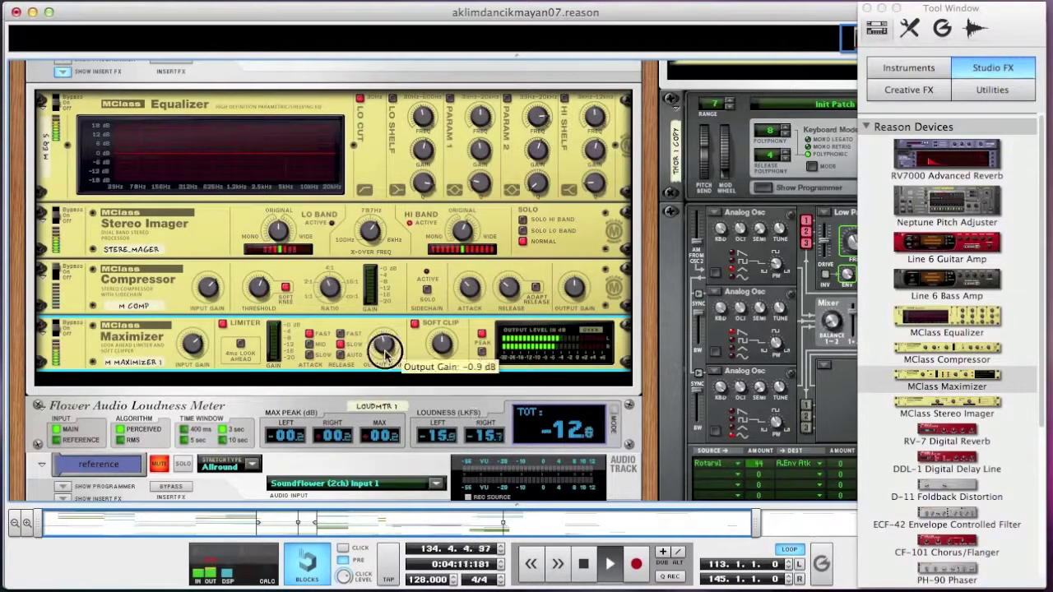
Stop playback and switch to the sequencer showing the Redrum, chords and Thor lanes
left_click(584, 572)
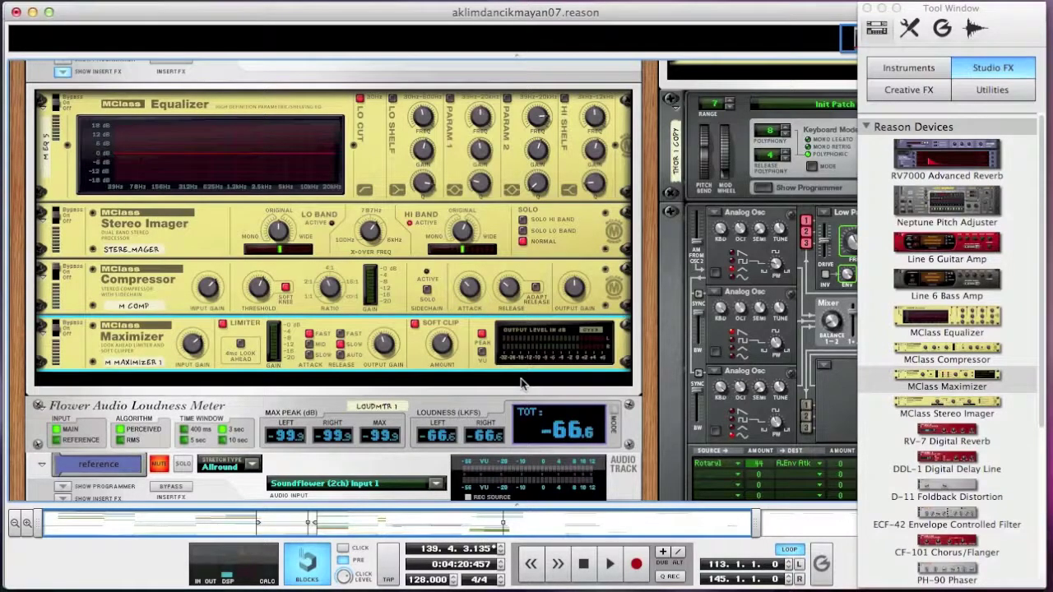
scroll(521, 383, "down", 1)
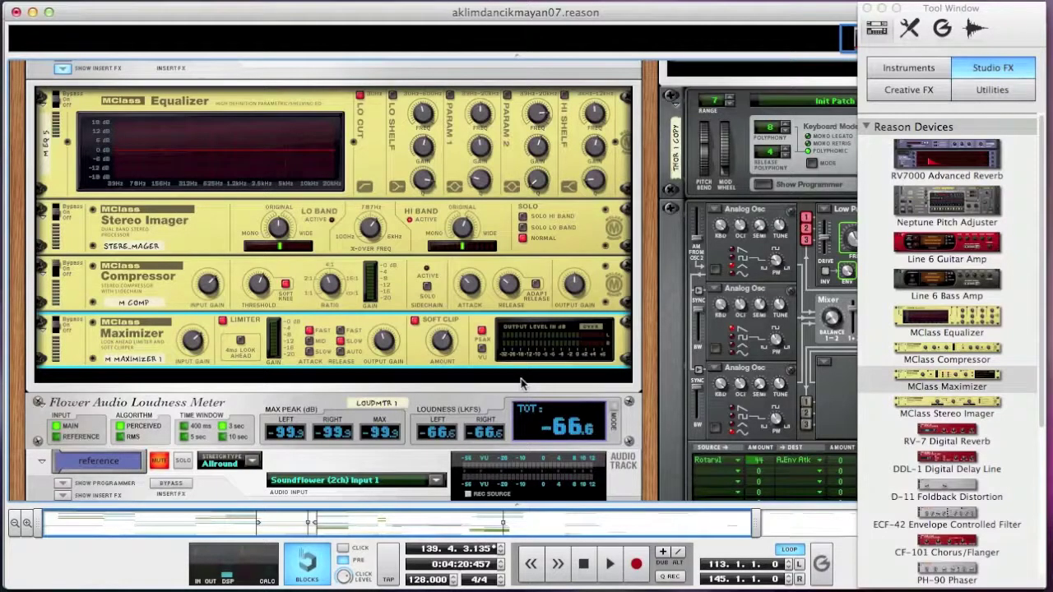
key("F7")
scroll(520, 382, "up", 5)
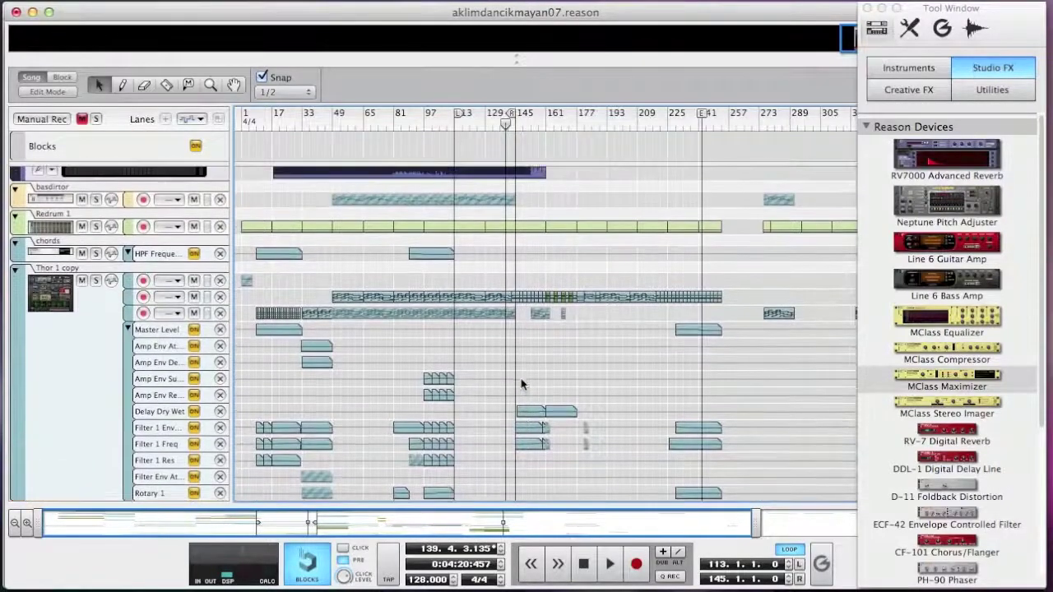
Cable LoudMtr 1's Reference Input R to the reference track's Direct Out R, then resume playback
left_click(491, 241)
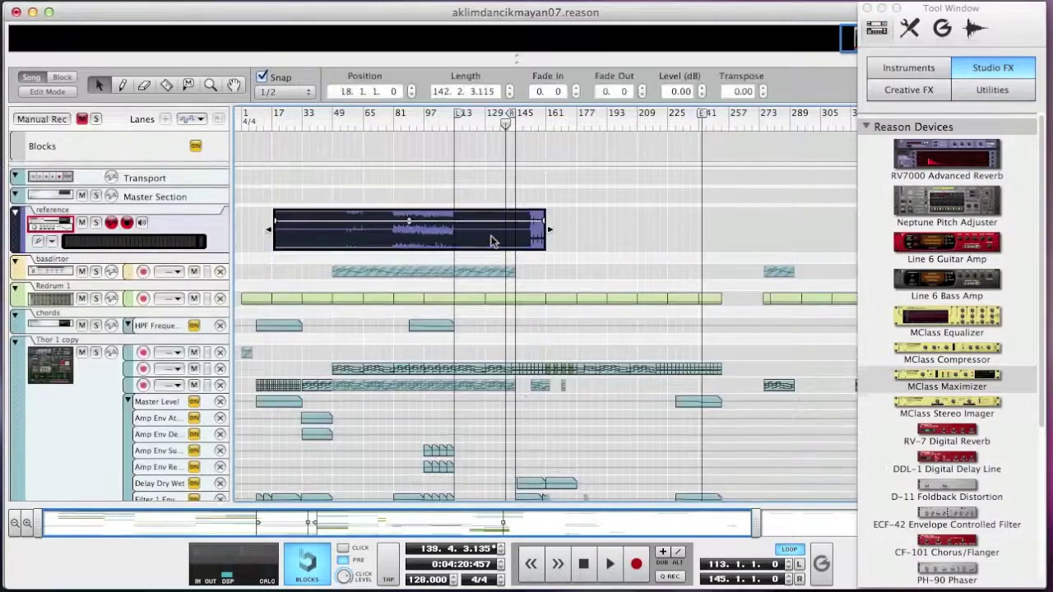
key("F6")
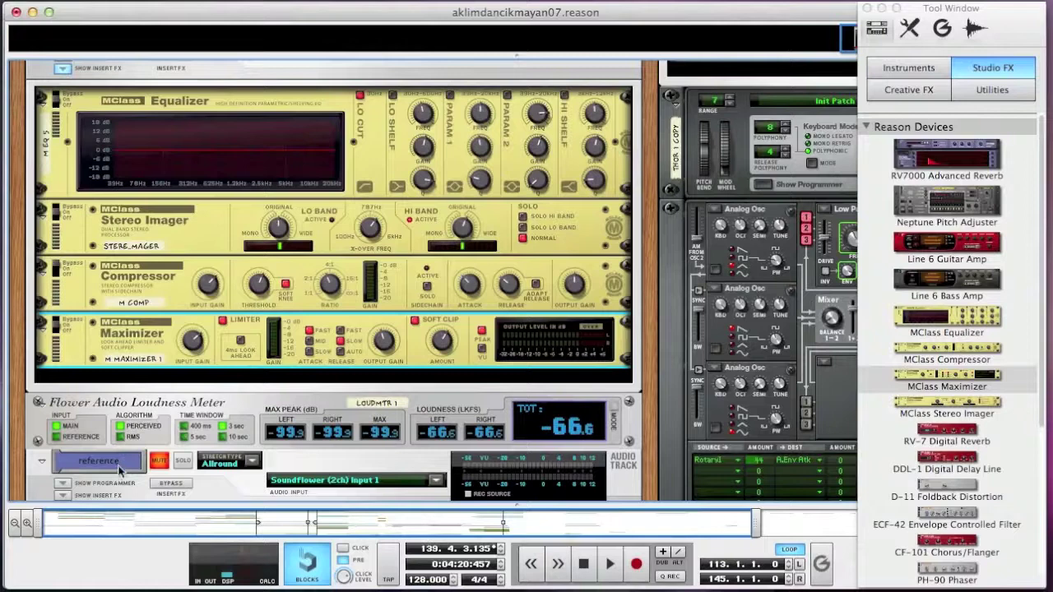
scroll(119, 470, "down", 2)
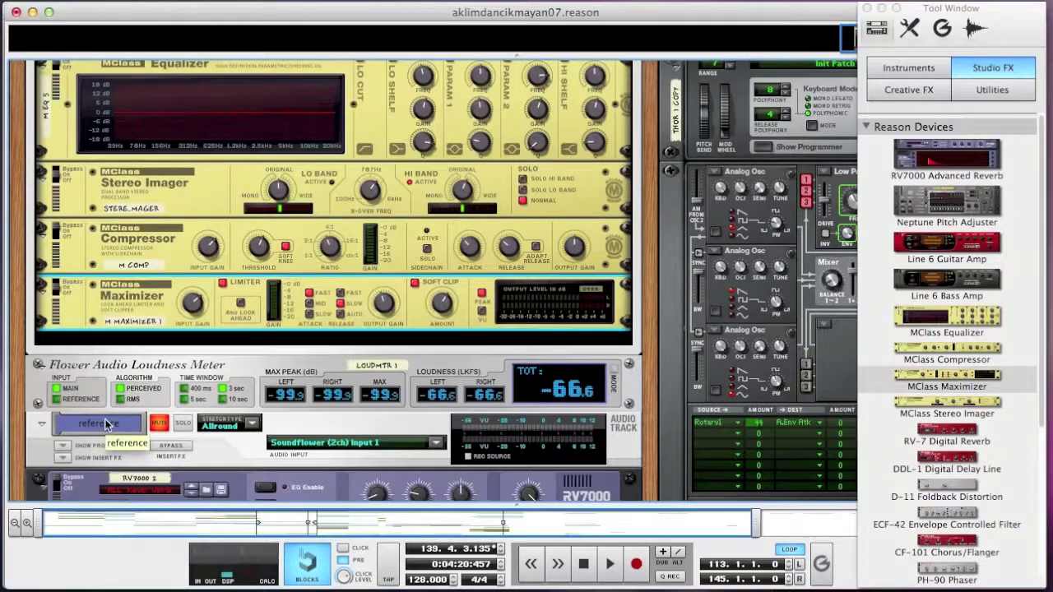
key("Tab")
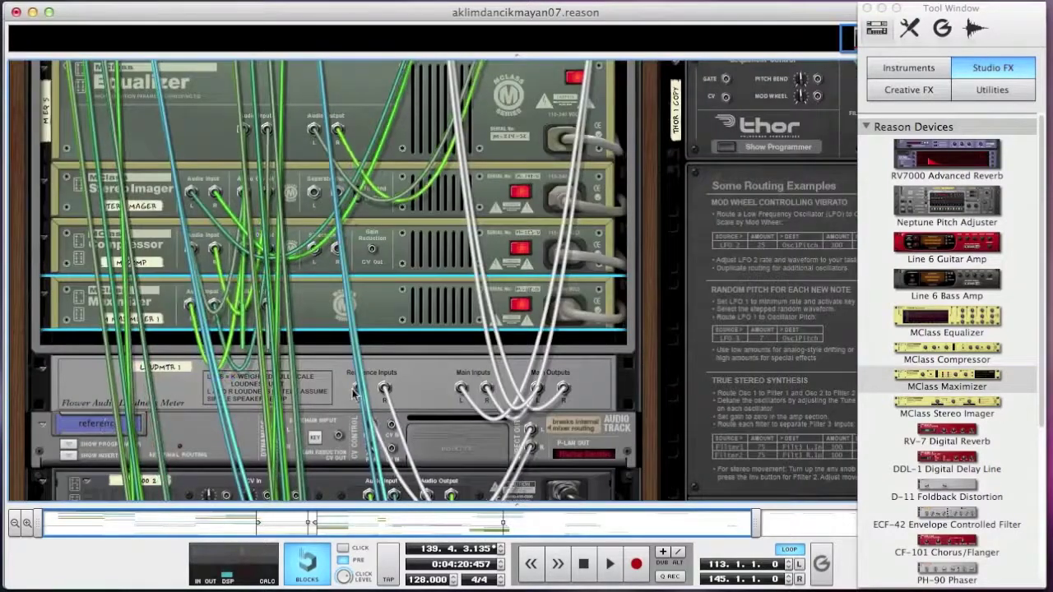
left_click_drag(401, 399, 529, 451)
key("Tab")
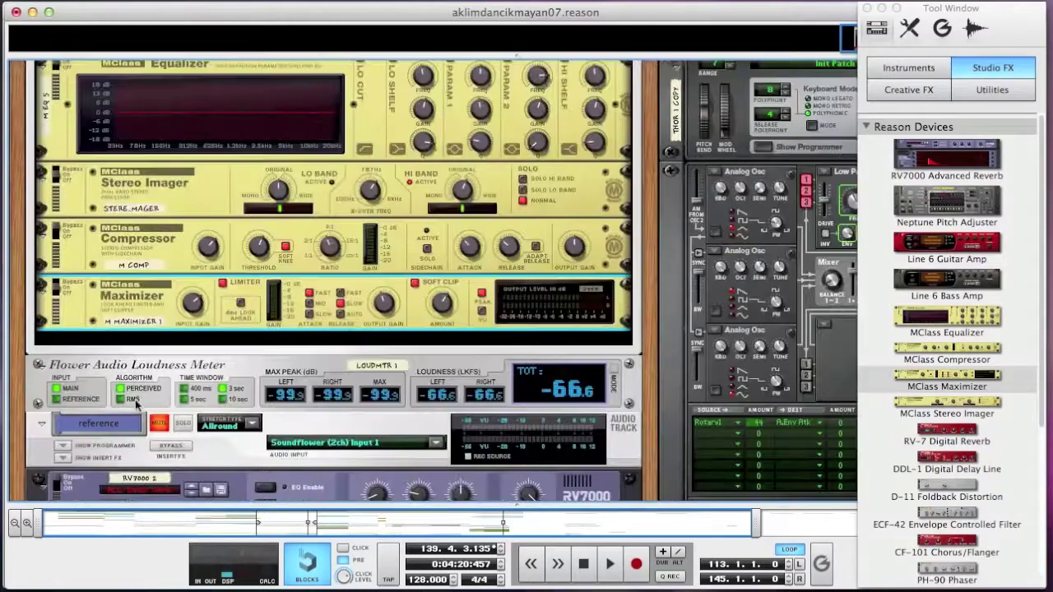
key("space")
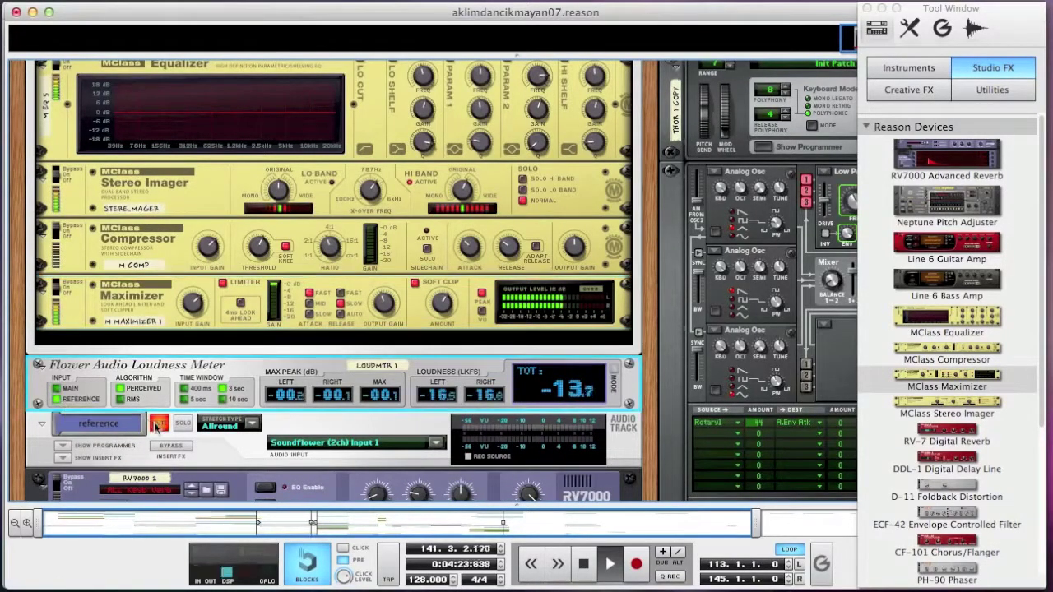
Unmute the reference track and toggle the meter's Input between MAIN and REFERENCE, ending on REFERENCE
left_click(156, 423)
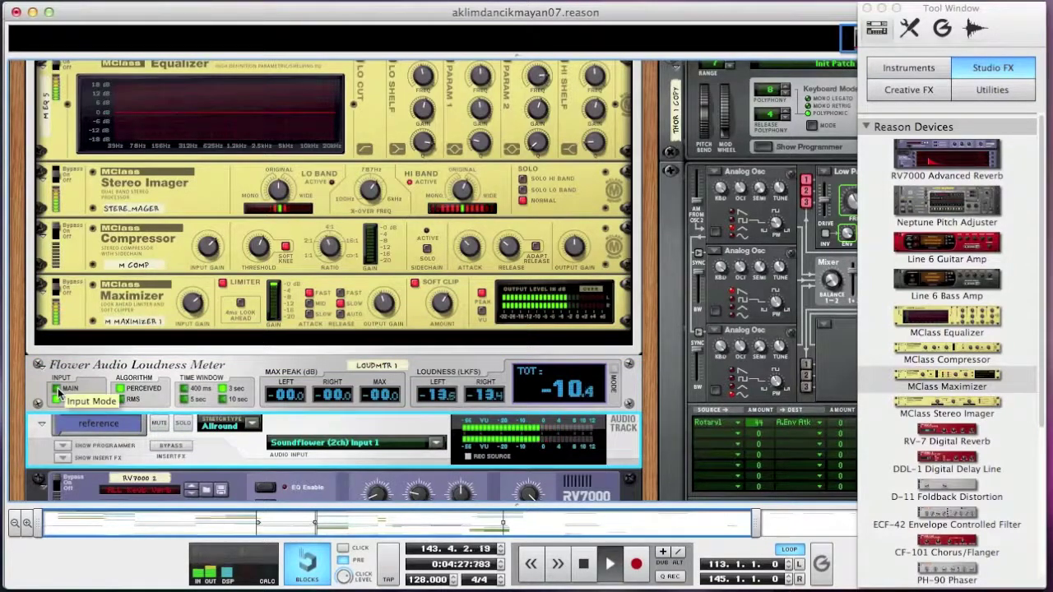
left_click(58, 398)
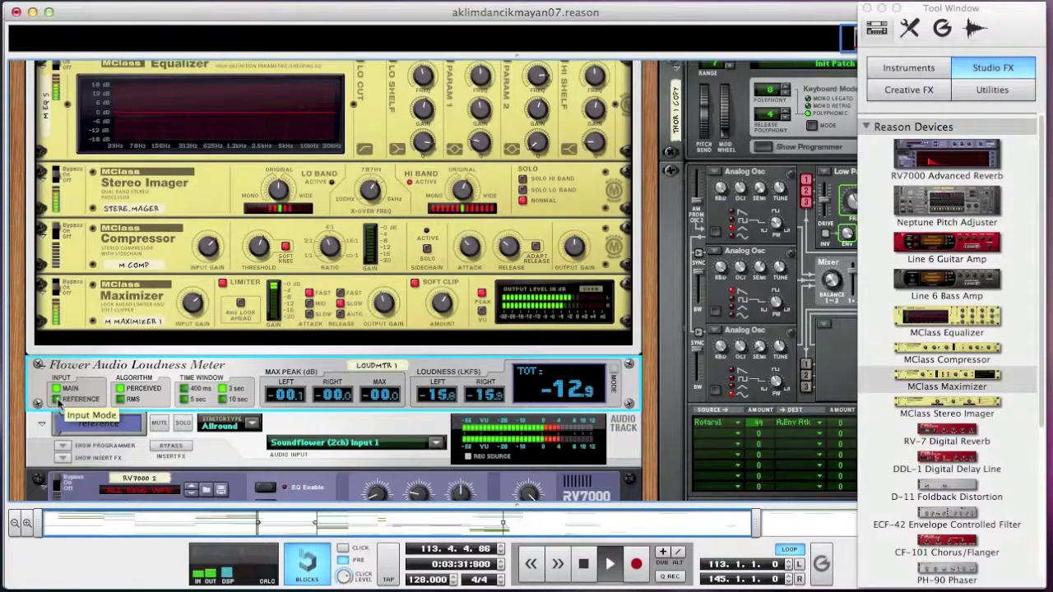
left_click(57, 402)
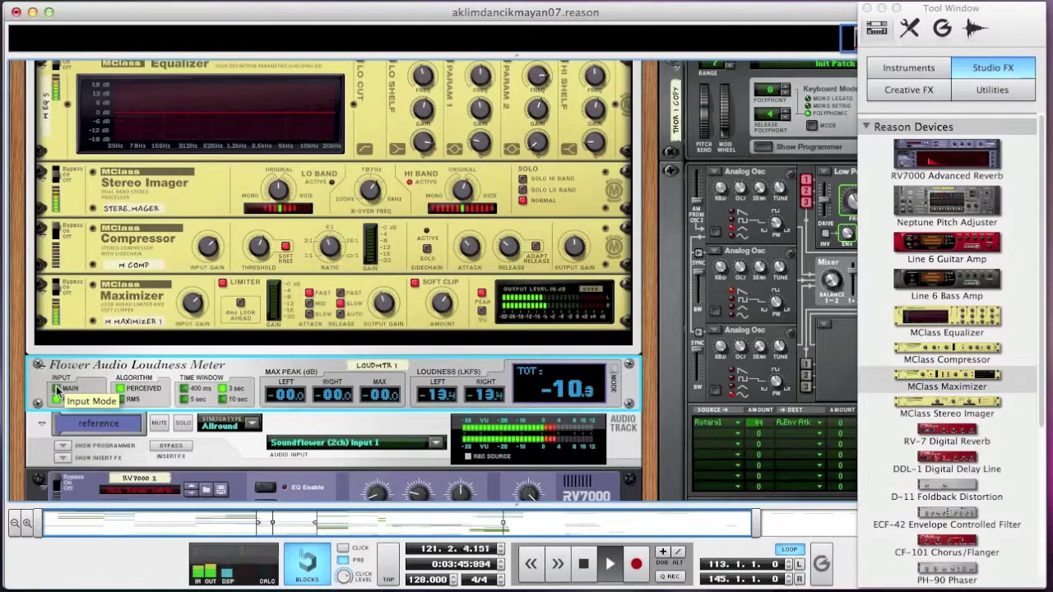
left_click(58, 394)
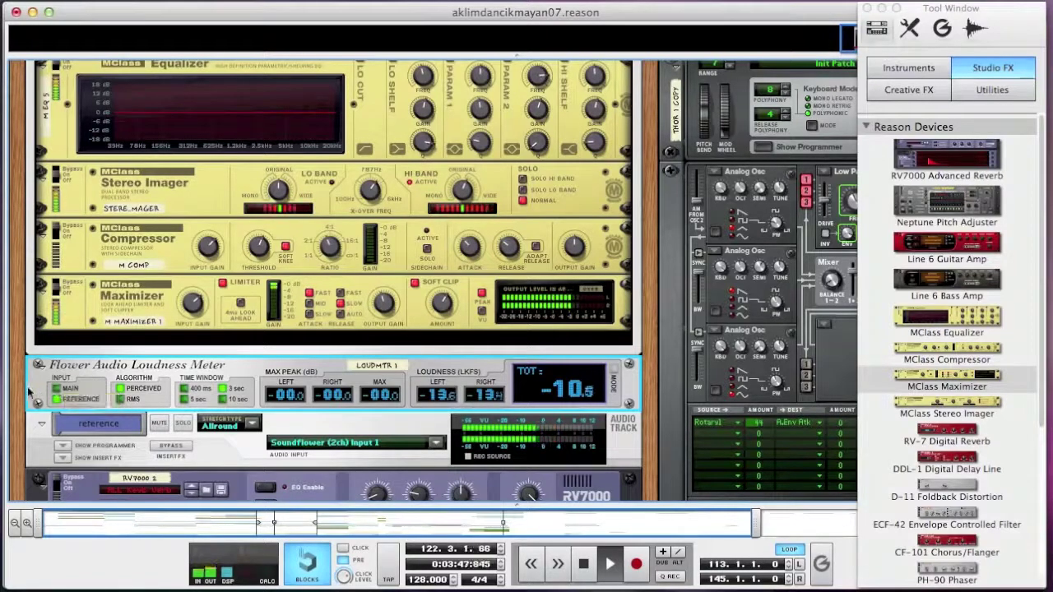